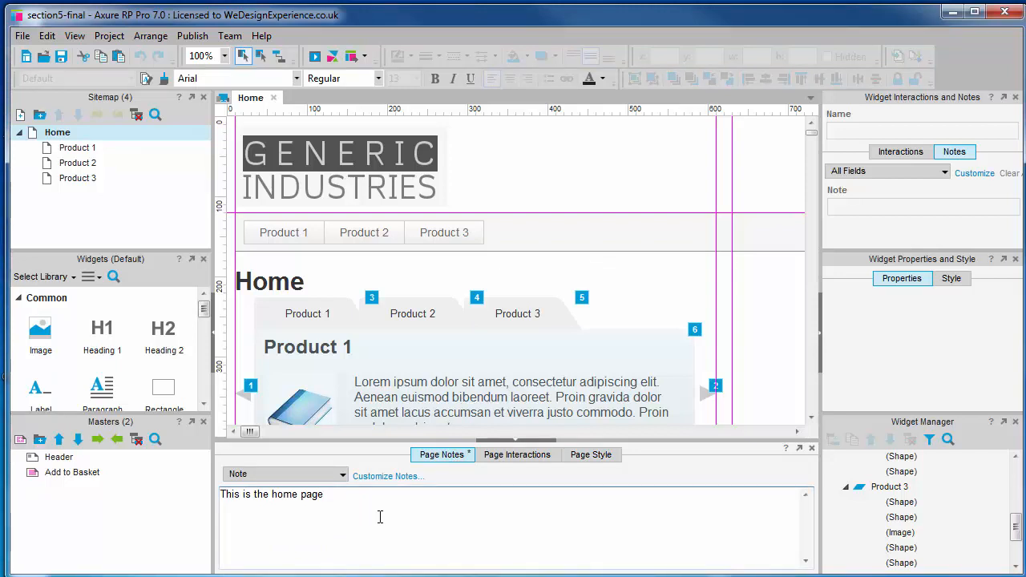
# - Add the note "note about this widget" to the Product 3 tab of the slider on the Home page
pyautogui.click(956, 153)
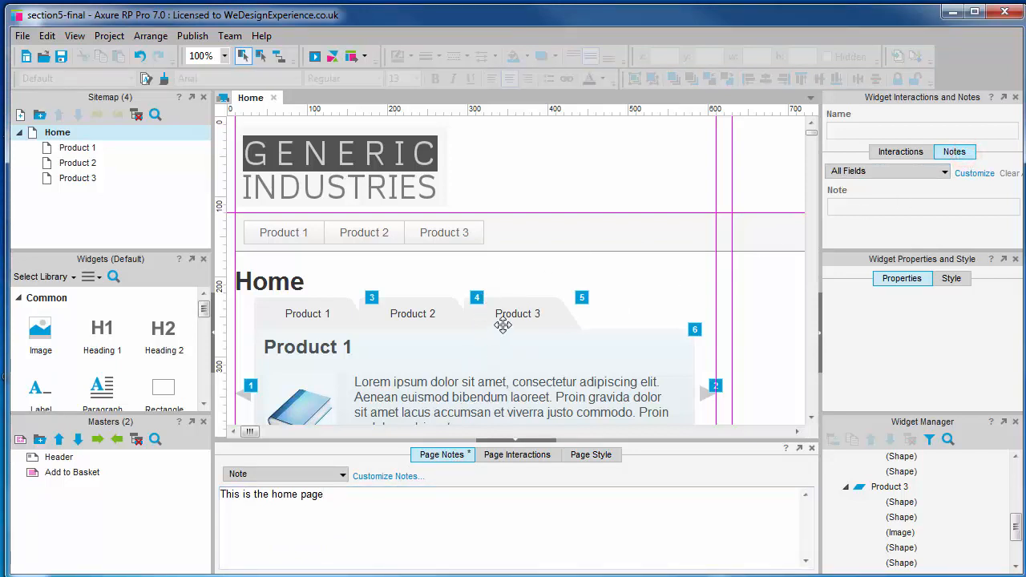
pyautogui.click(527, 314)
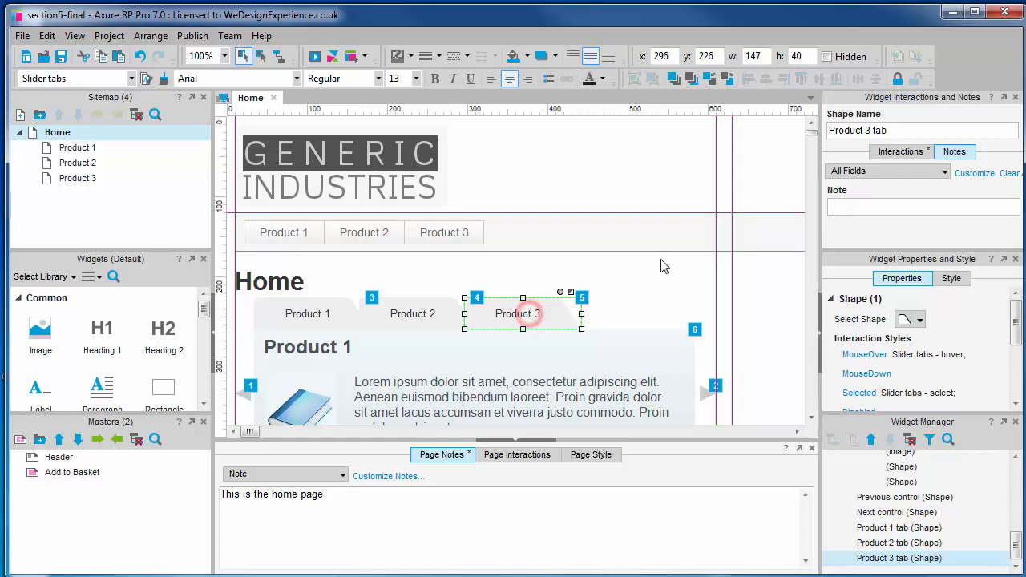
pyautogui.click(968, 153)
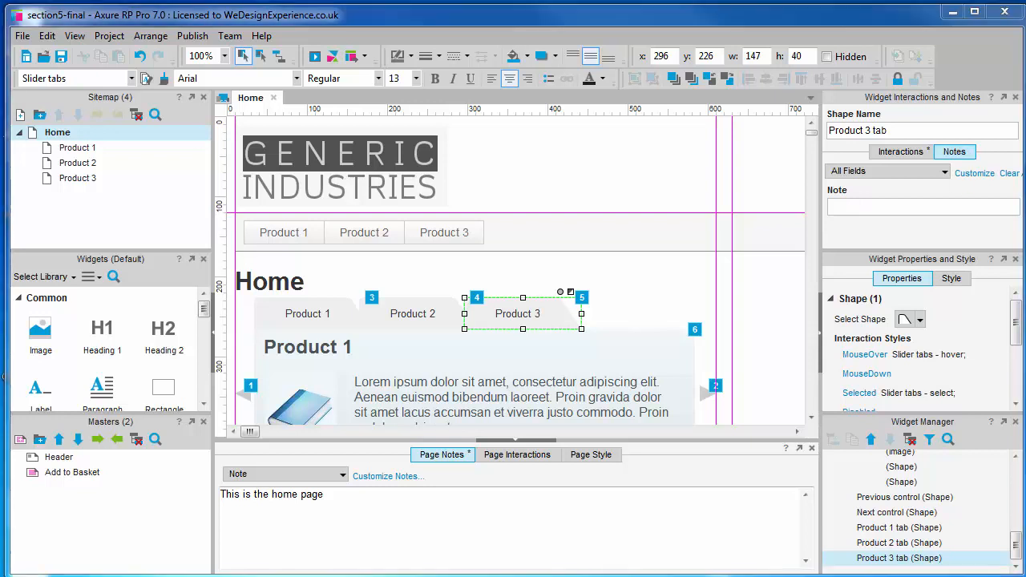
pyautogui.click(863, 206)
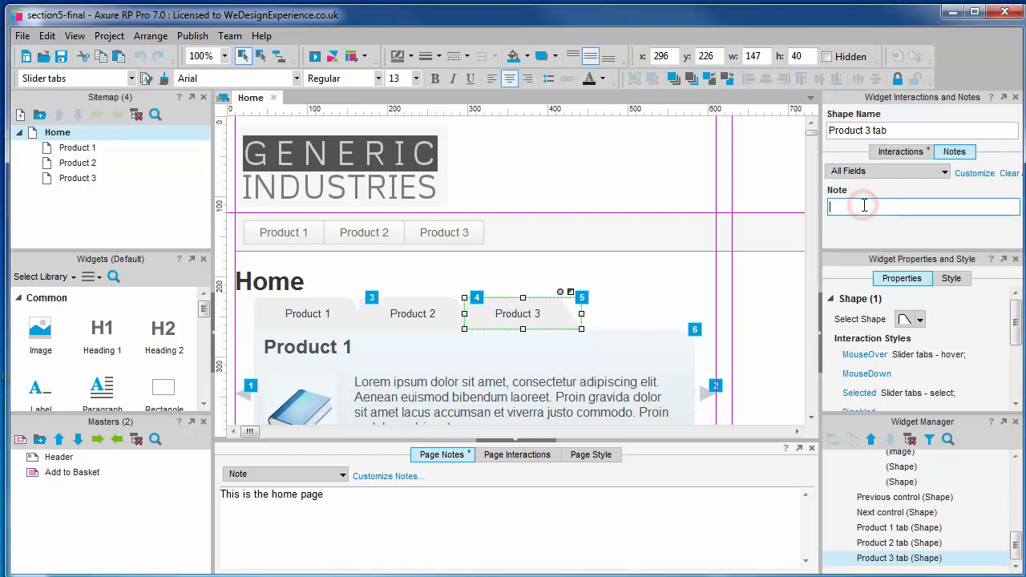
pyautogui.write('note ab')
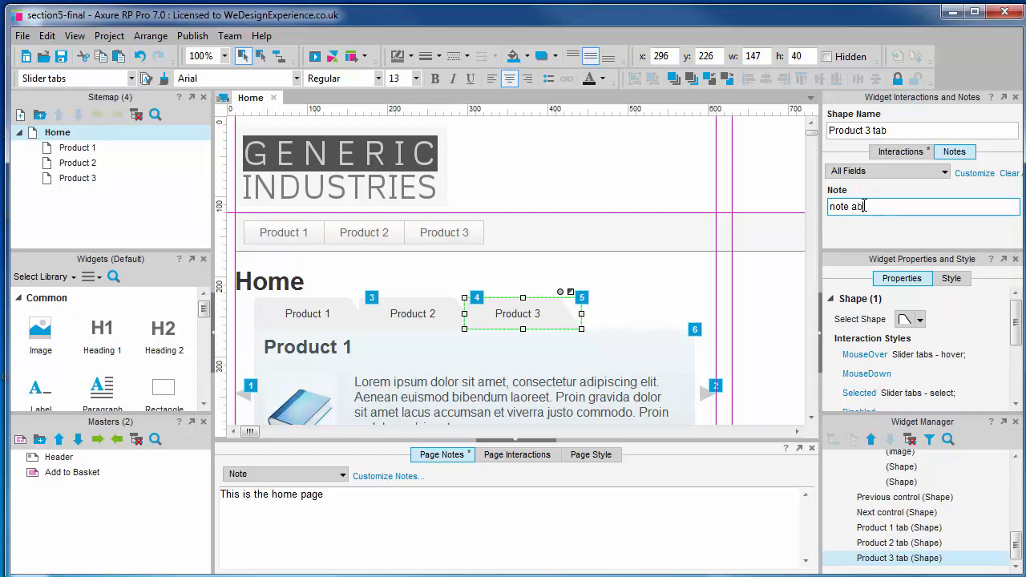
pyautogui.write('out this widgets')
pyautogui.press('BackSpace')
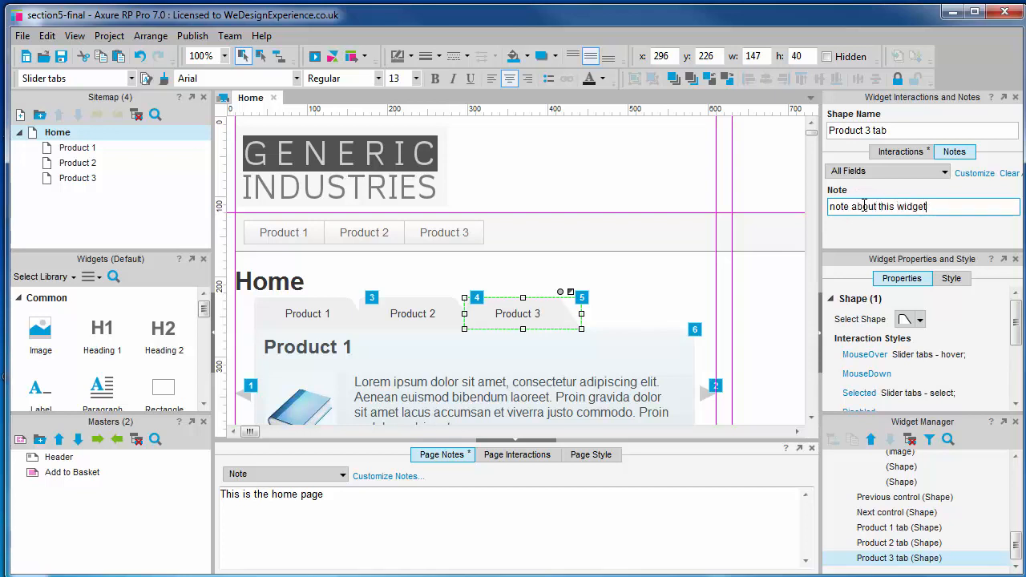
pyautogui.click(760, 266)
# - Delete the note text from the Product 3 tab widget and deselect it
pyautogui.click(517, 309)
pyautogui.moveTo(898, 206); pyautogui.dragTo(828, 207)
pyautogui.press('BackSpace')
pyautogui.click(775, 289)
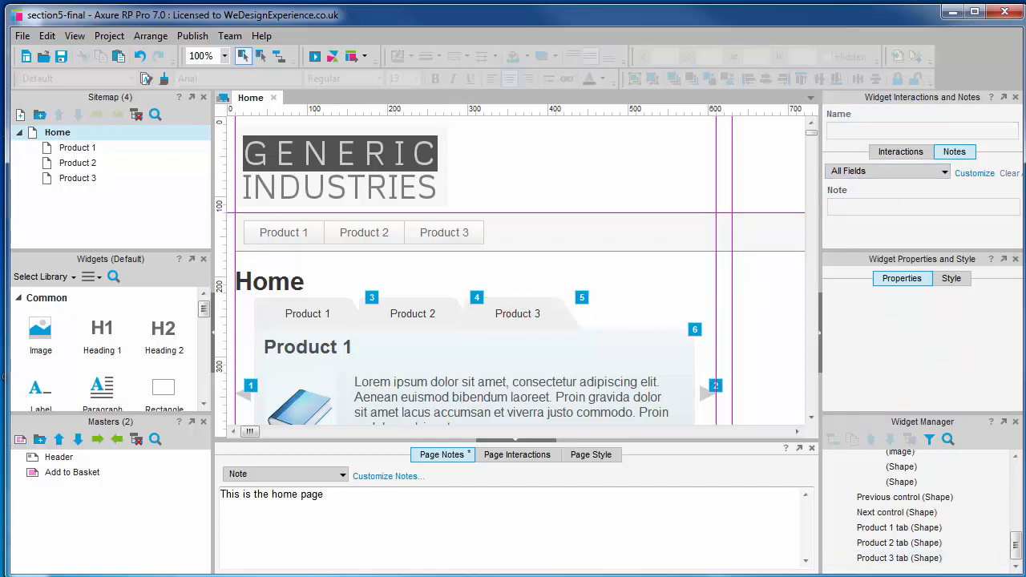
# - Add two page notes fields named Designer and Project Manager
pyautogui.click(372, 478)
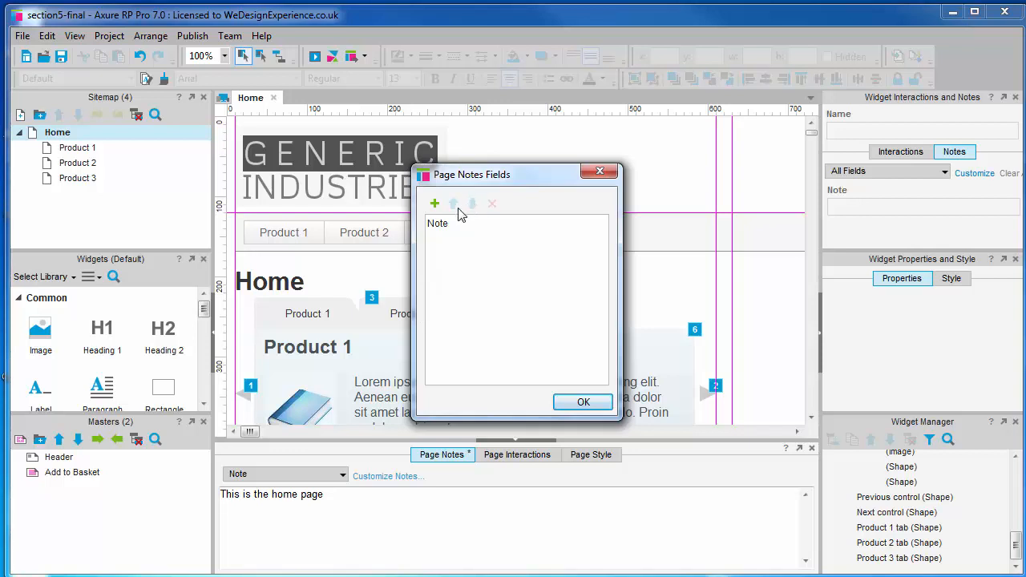
pyautogui.click(434, 204)
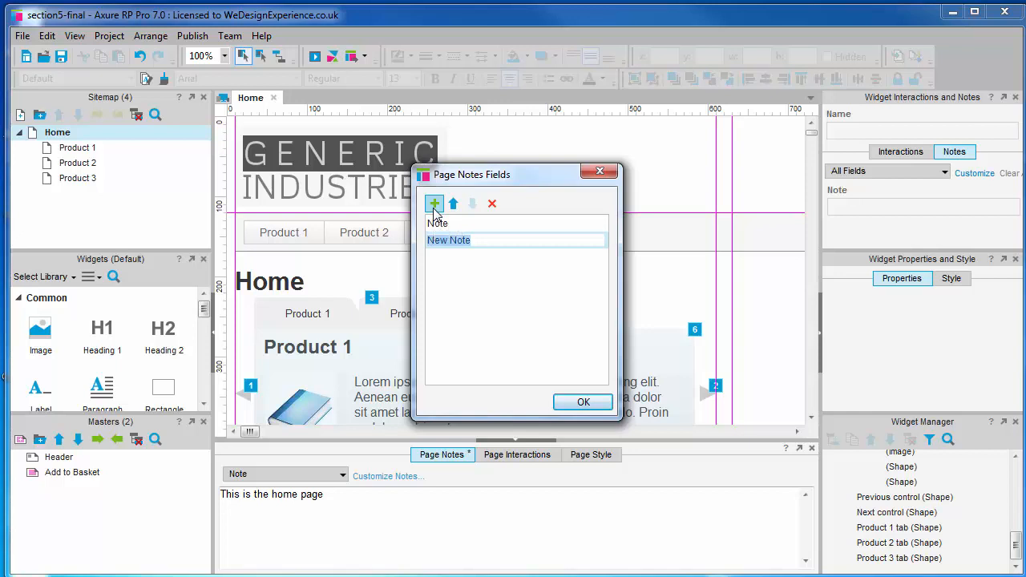
pyautogui.write('Designer')
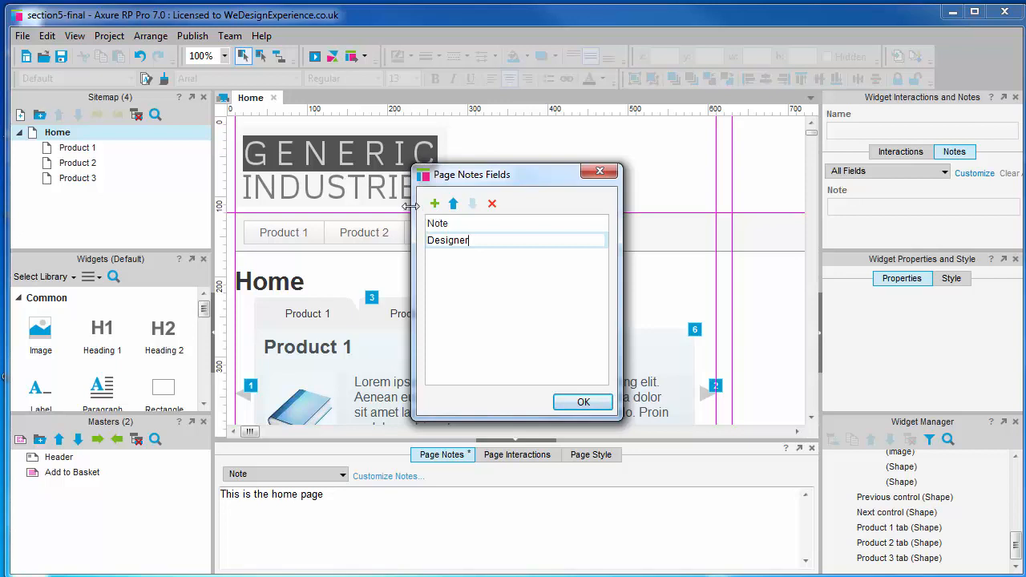
pyautogui.click(433, 204)
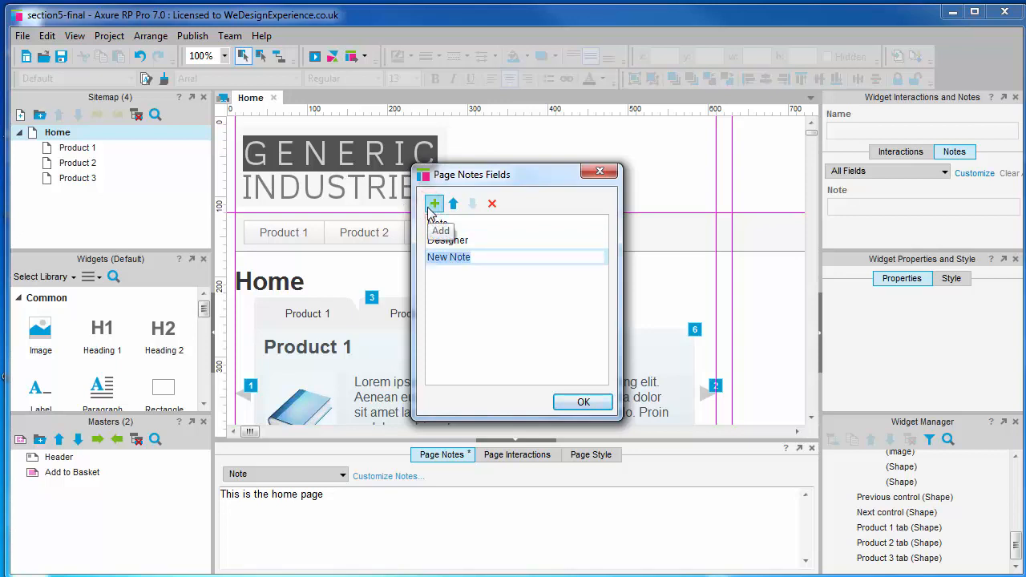
pyautogui.write('Project Manager')
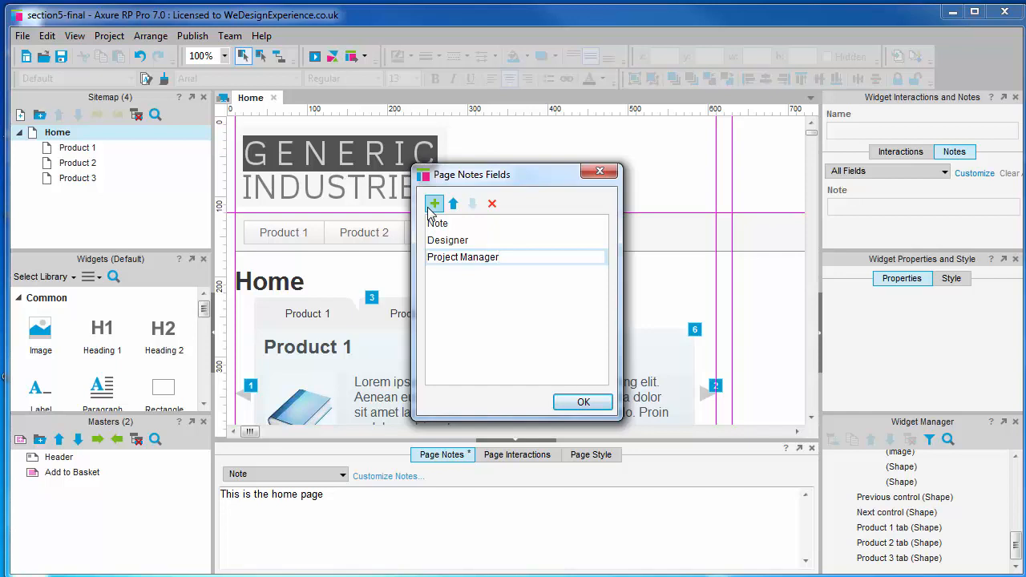
pyautogui.click(591, 401)
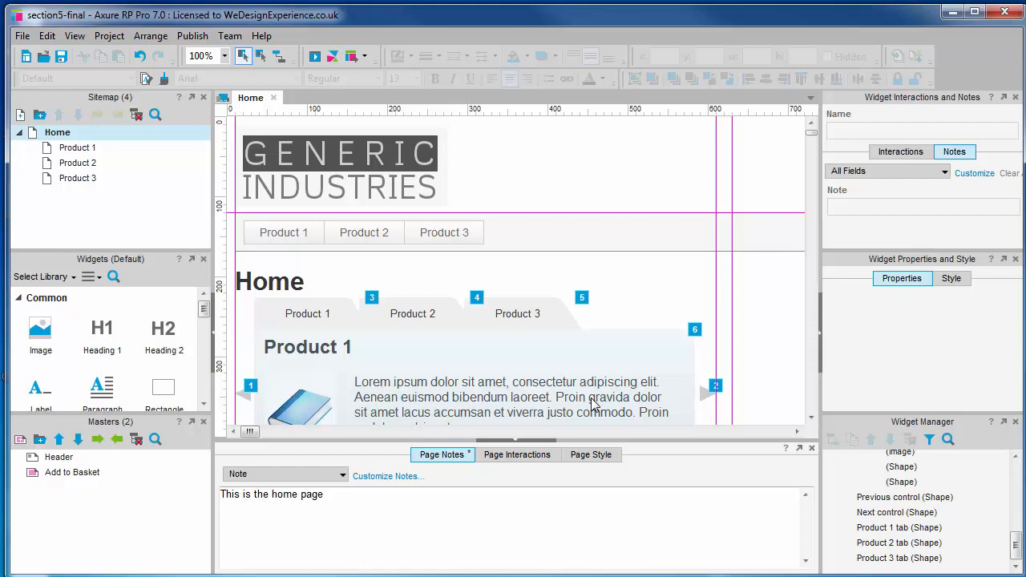
# - Enter "Note to designer" in the Home page's Designer note
pyautogui.click(343, 475)
pyautogui.click(280, 505)
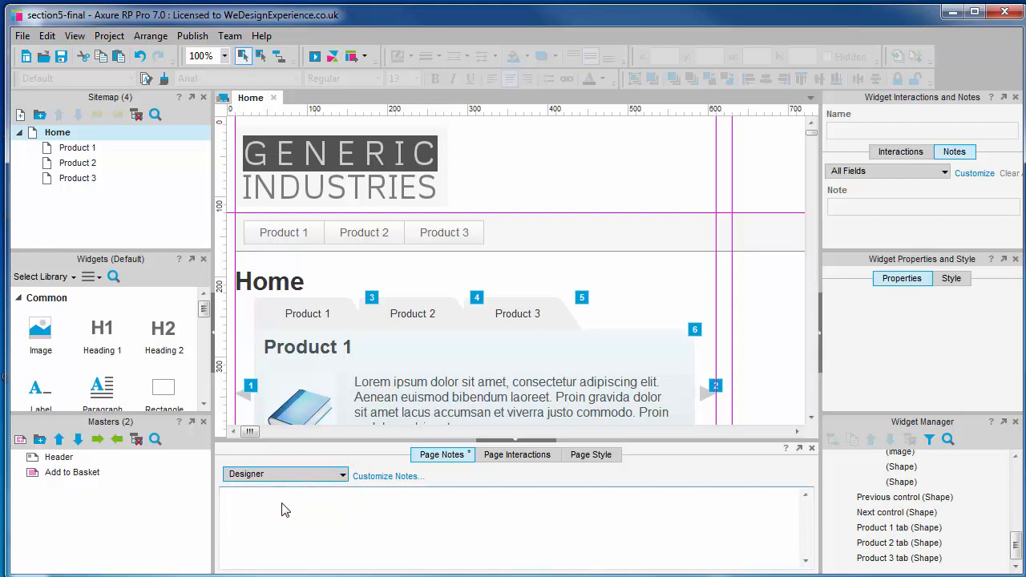
pyautogui.click(283, 510)
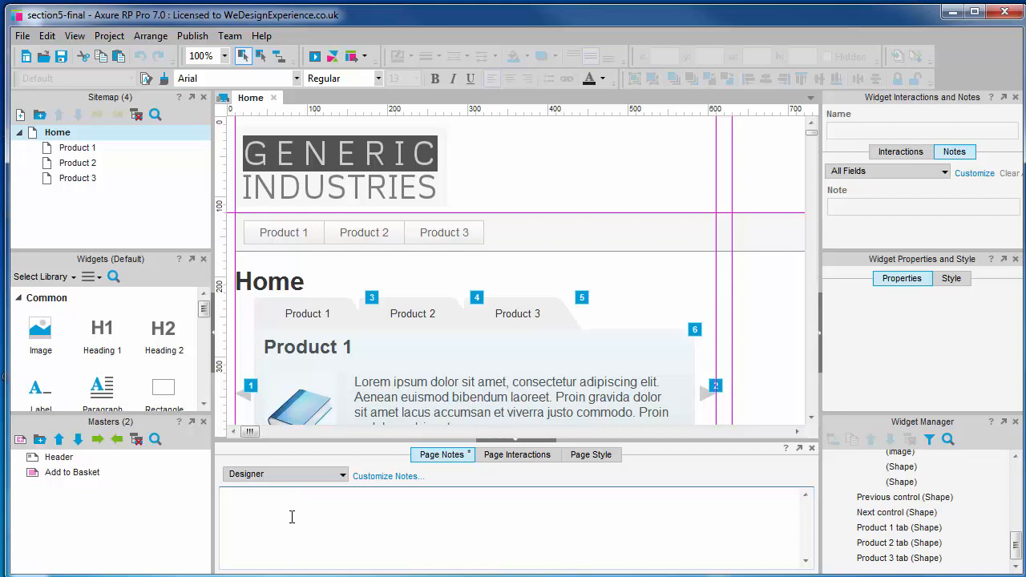
pyautogui.write('Note to designer')
# - Enter "Note to PM" in the Home page's Project Manager note, and review the Designer and Project Manager notes
pyautogui.click(342, 476)
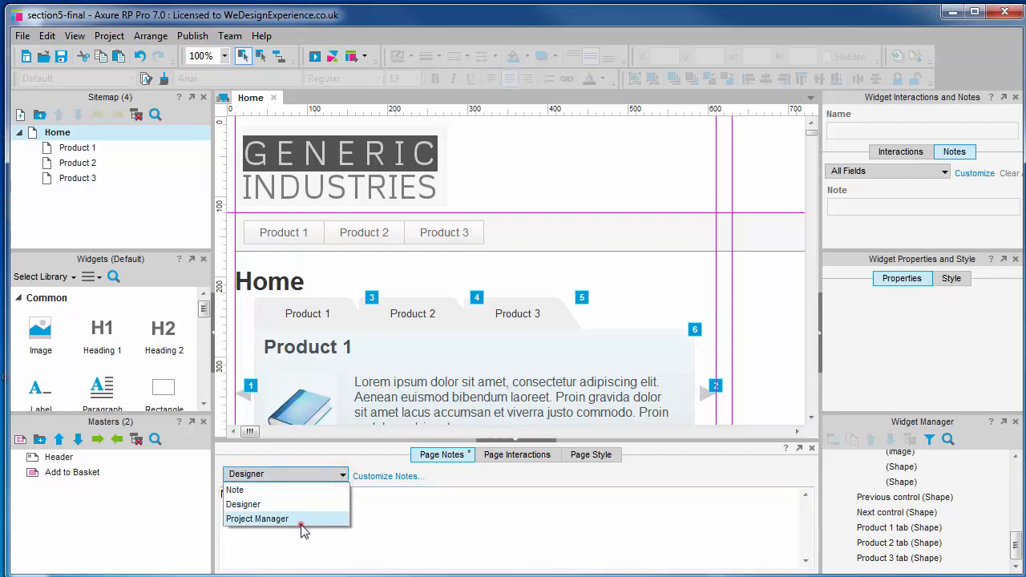
pyautogui.click(302, 519)
pyautogui.click(315, 515)
pyautogui.write('Note to PM')
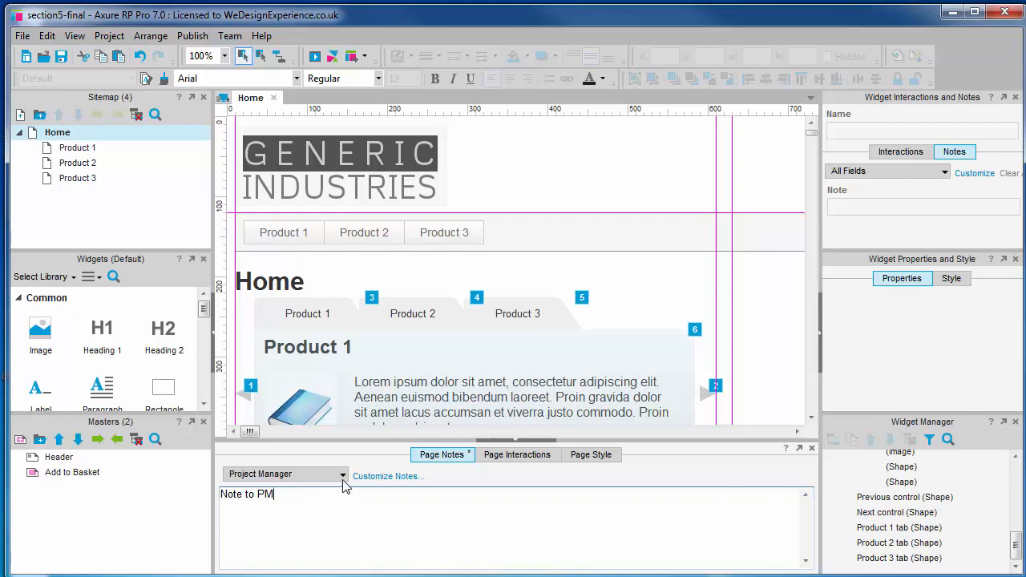
pyautogui.click(342, 474)
pyautogui.click(321, 505)
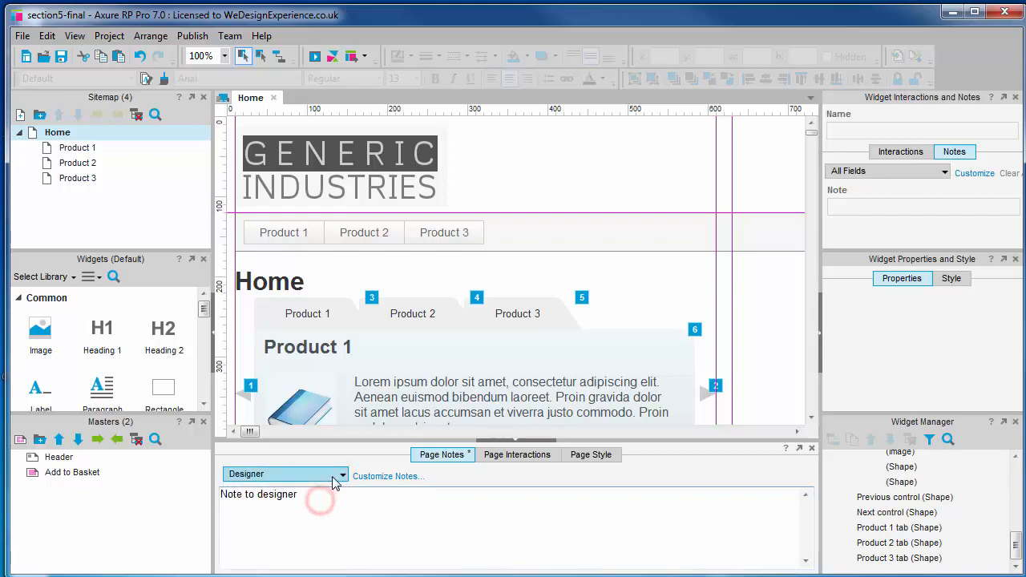
pyautogui.click(344, 474)
pyautogui.click(324, 515)
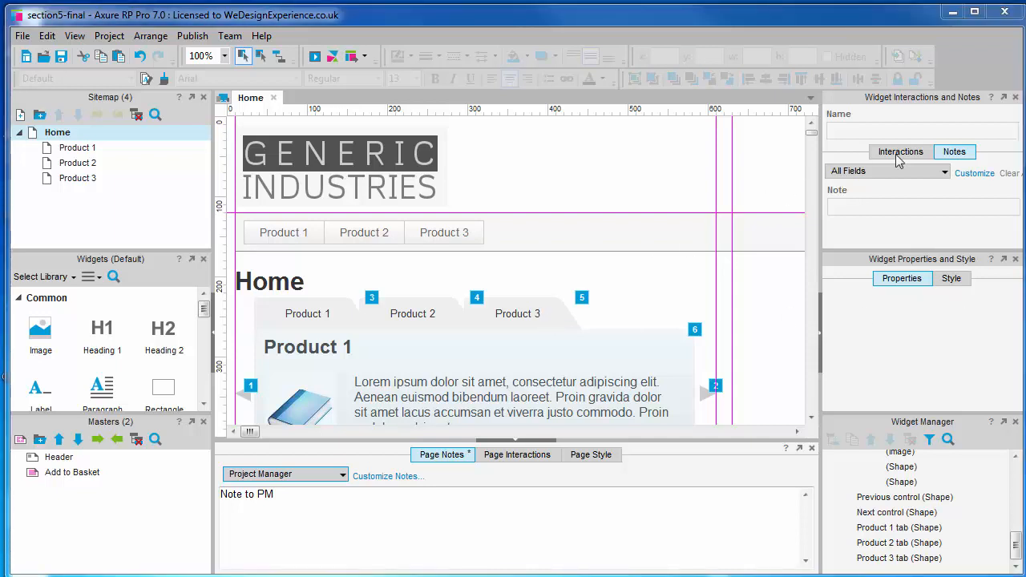
# - Customize the widget notes by adding a text field named Design Styling
pyautogui.click(975, 175)
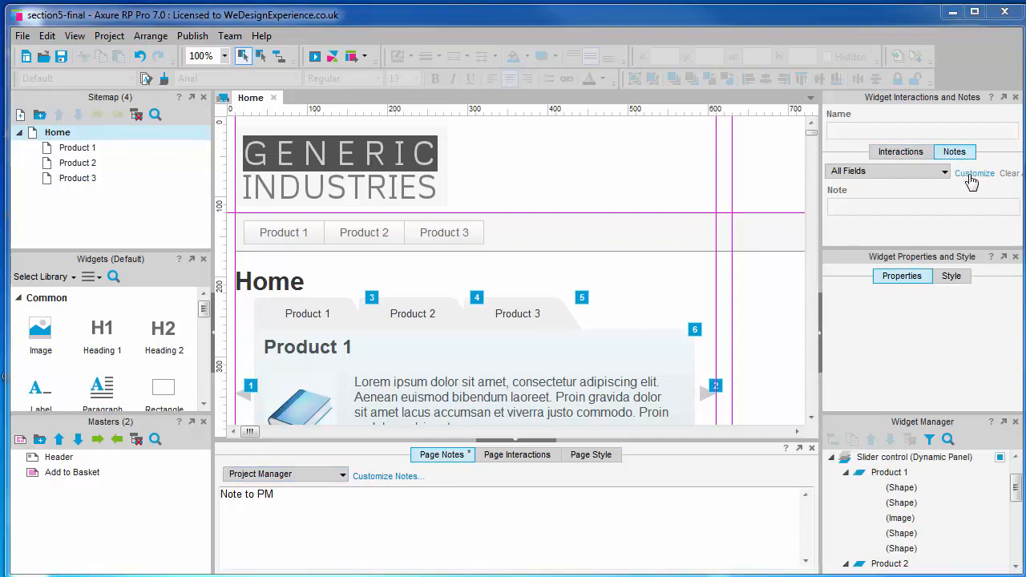
pyautogui.click(972, 176)
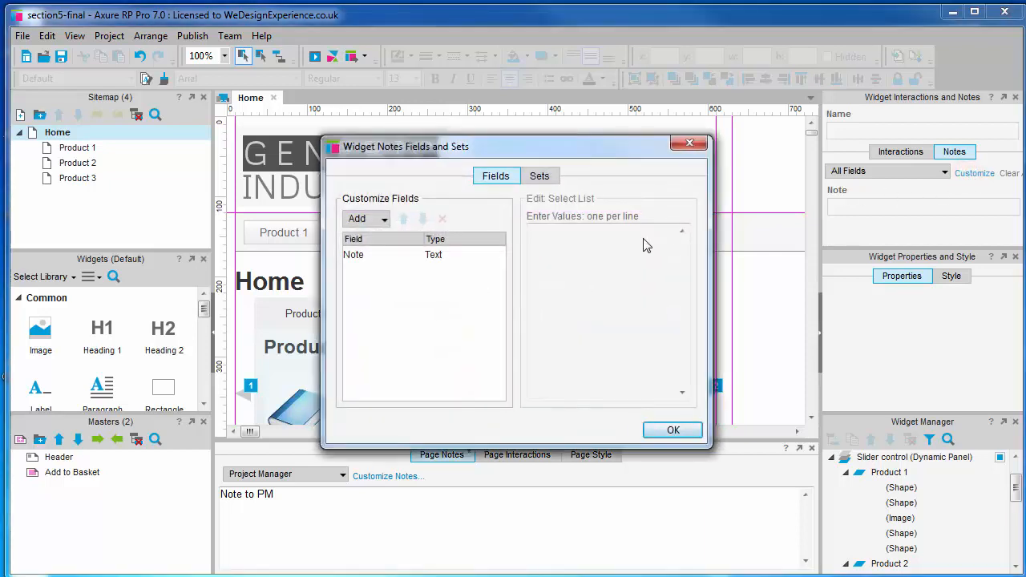
pyautogui.click(383, 220)
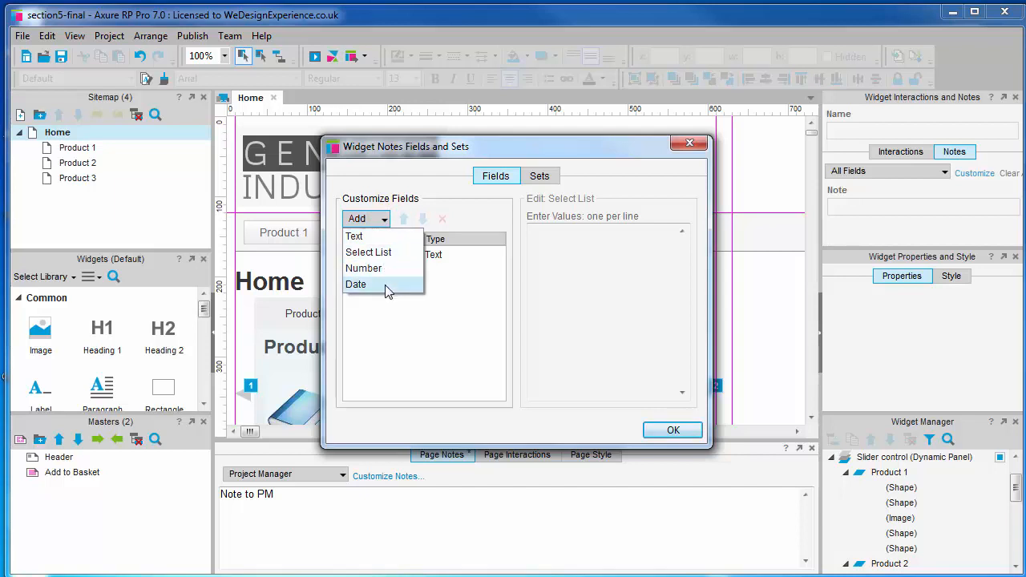
pyautogui.click(401, 237)
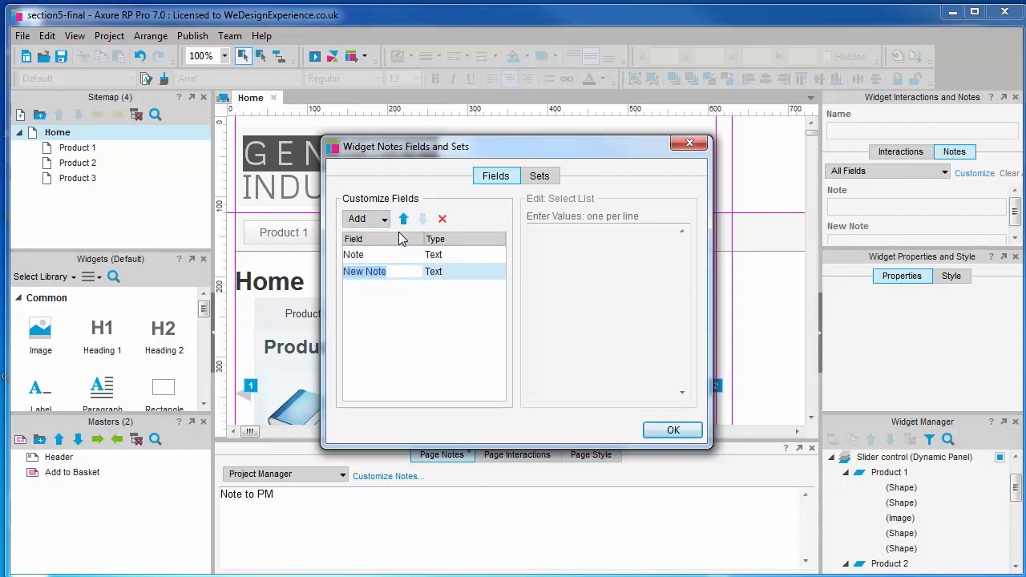
pyautogui.write('Design Styling')
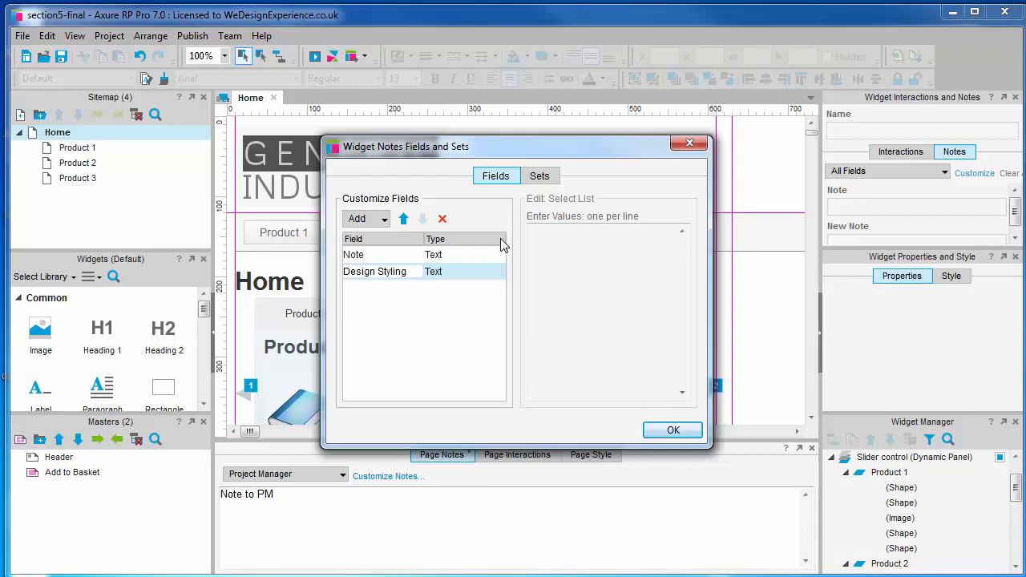
# - Add a select list widget note field named "Assigned to" with three team members' first names as values
pyautogui.click(385, 222)
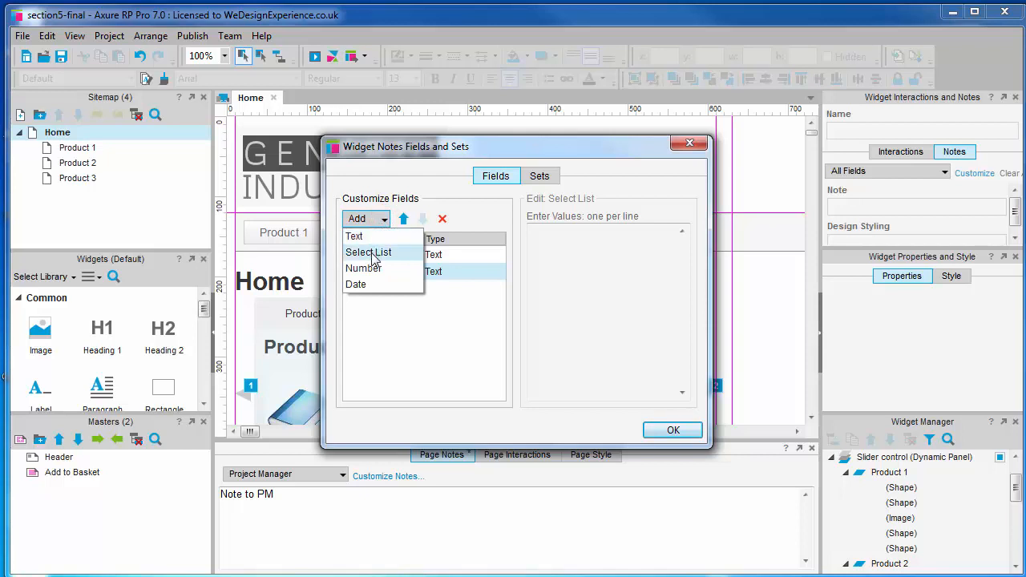
pyautogui.click(370, 252)
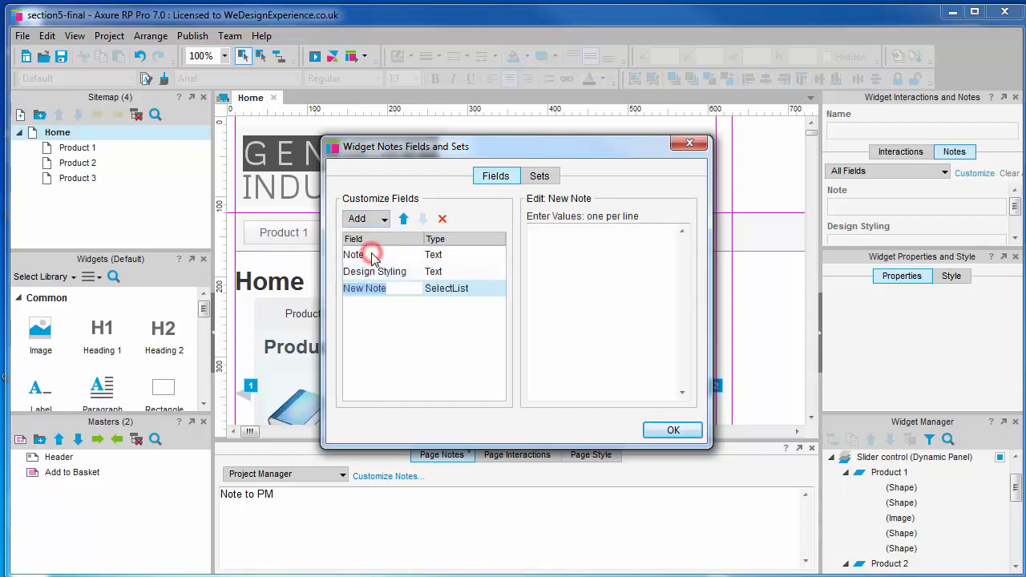
pyautogui.write('Assigned to')
pyautogui.click(571, 242)
pyautogui.write('Bobbyy')
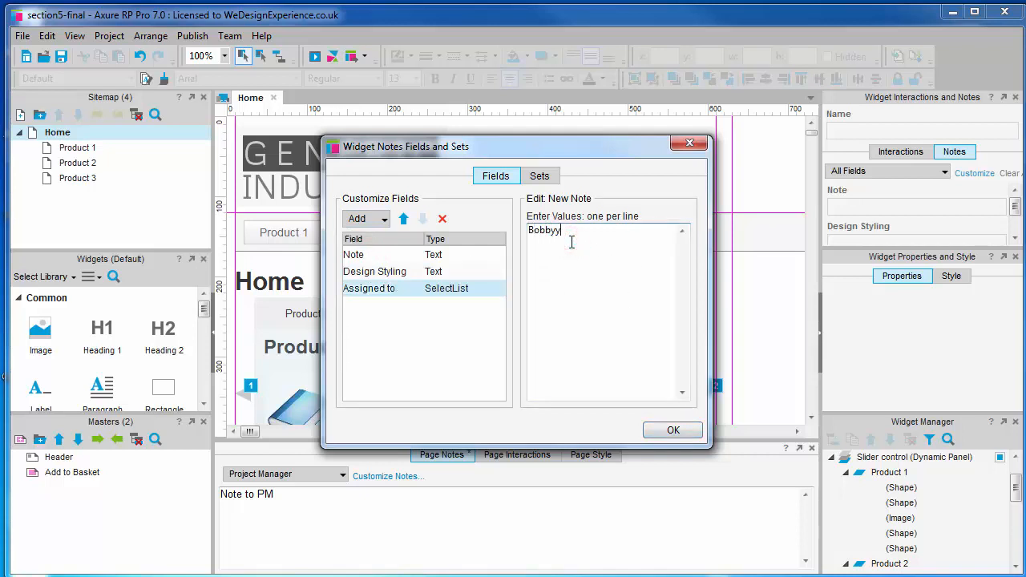
pyautogui.press('BackSpace')
pyautogui.write('Claire')
pyautogui.press('Return')
pyautogui.write('Steve')
# - Add a select list widget note field named Status with the values Must have, Should have and Won't have
pyautogui.click(384, 218)
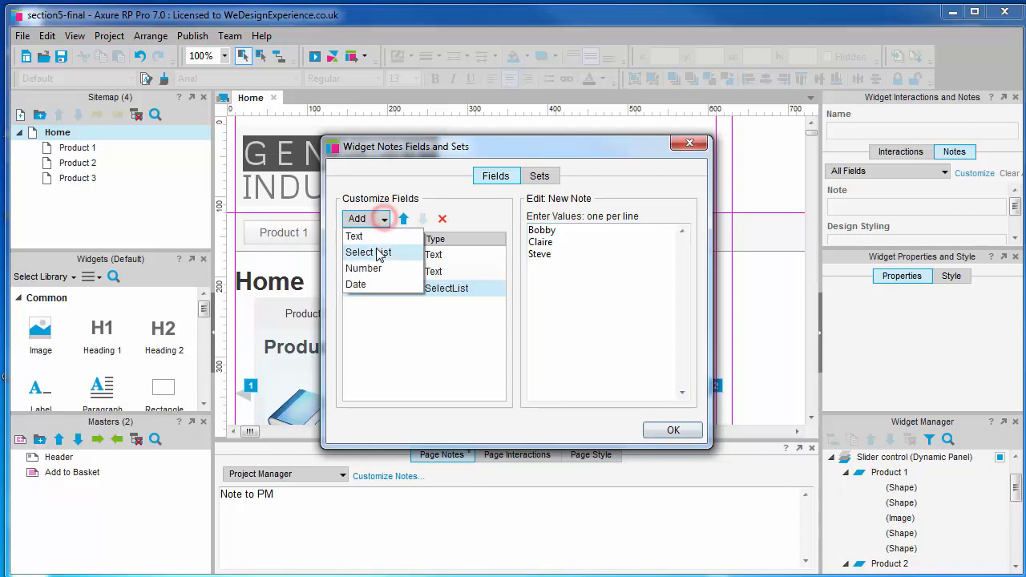
pyautogui.click(380, 255)
pyautogui.write('SA')
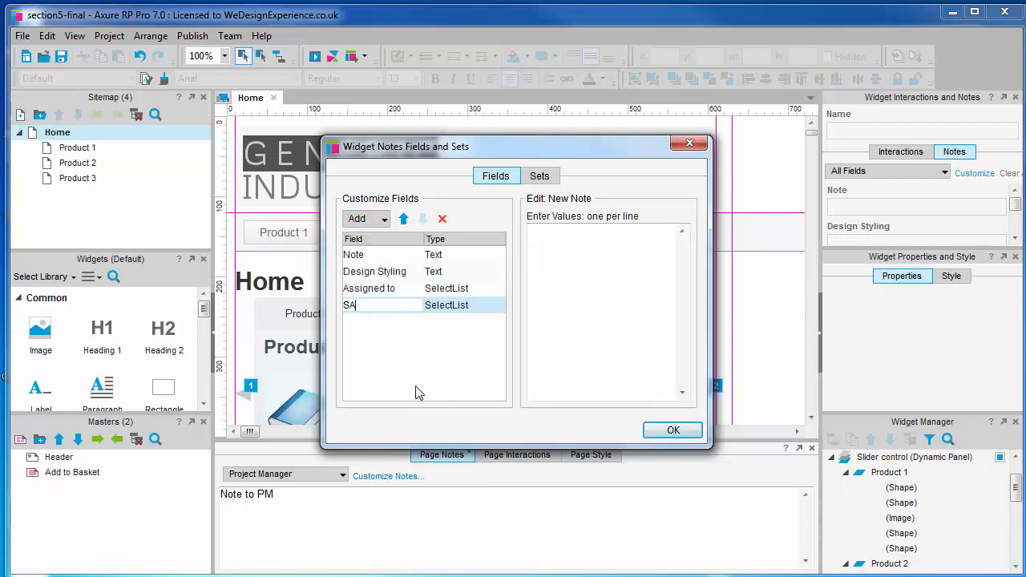
pyautogui.press('BackSpace')
pyautogui.write('tatus')
pyautogui.click(406, 373)
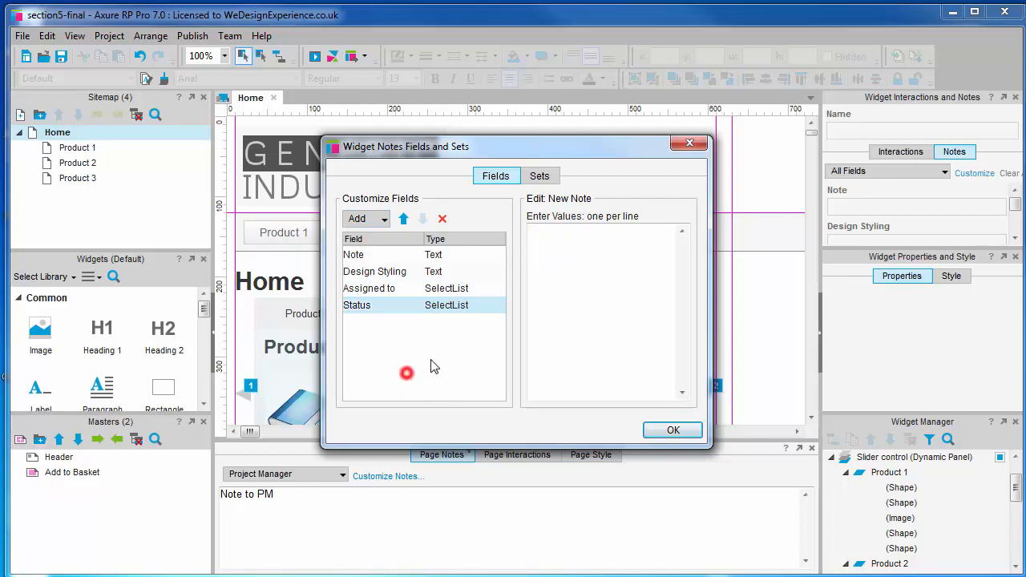
pyautogui.click(553, 252)
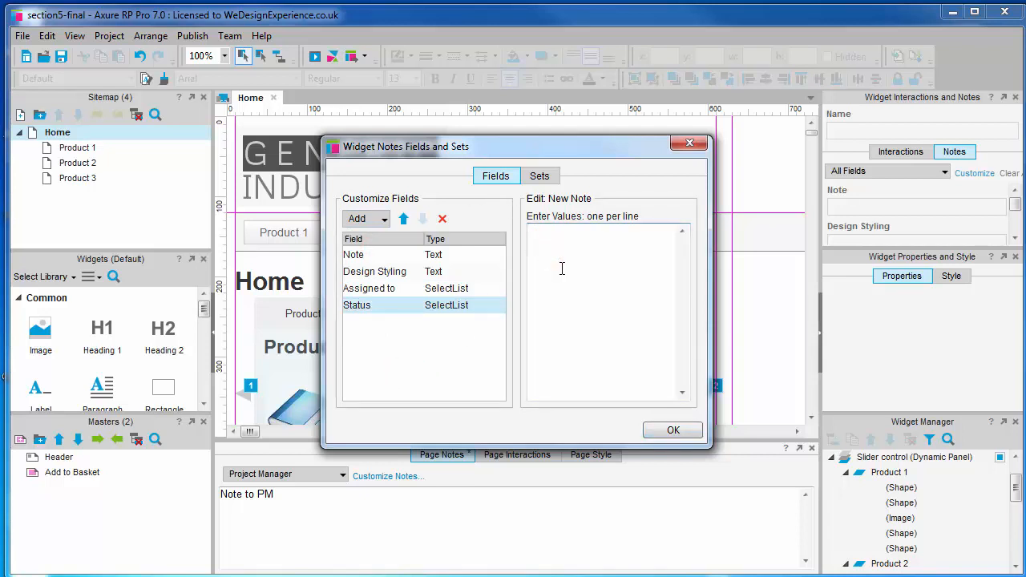
pyautogui.write('Must have Should have ')
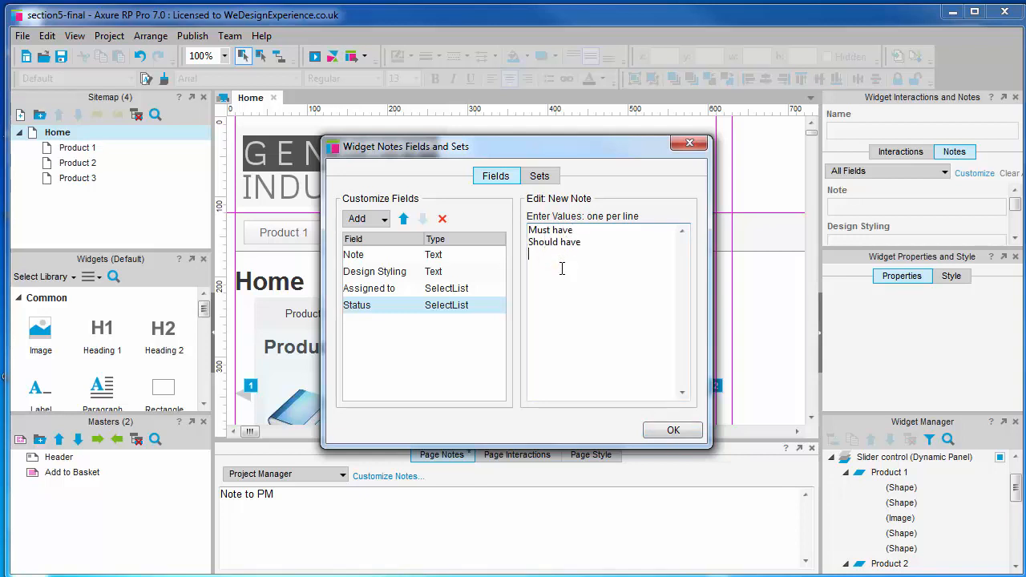
pyautogui.write('Won')
pyautogui.write("'t have")
pyautogui.click(434, 353)
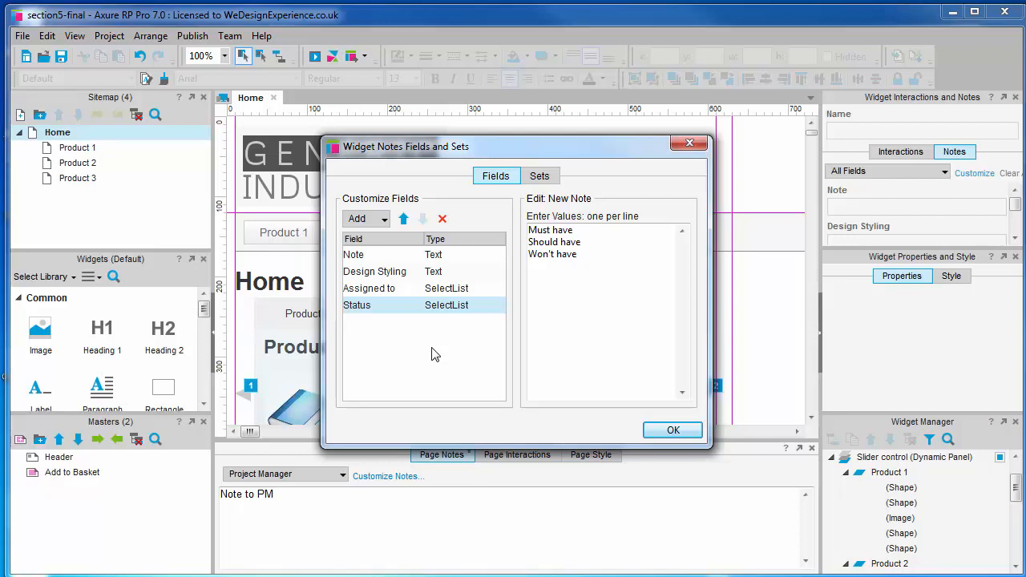
# - Create a widget note set named Designer containing the Design Styling and Status fields
pyautogui.click(536, 174)
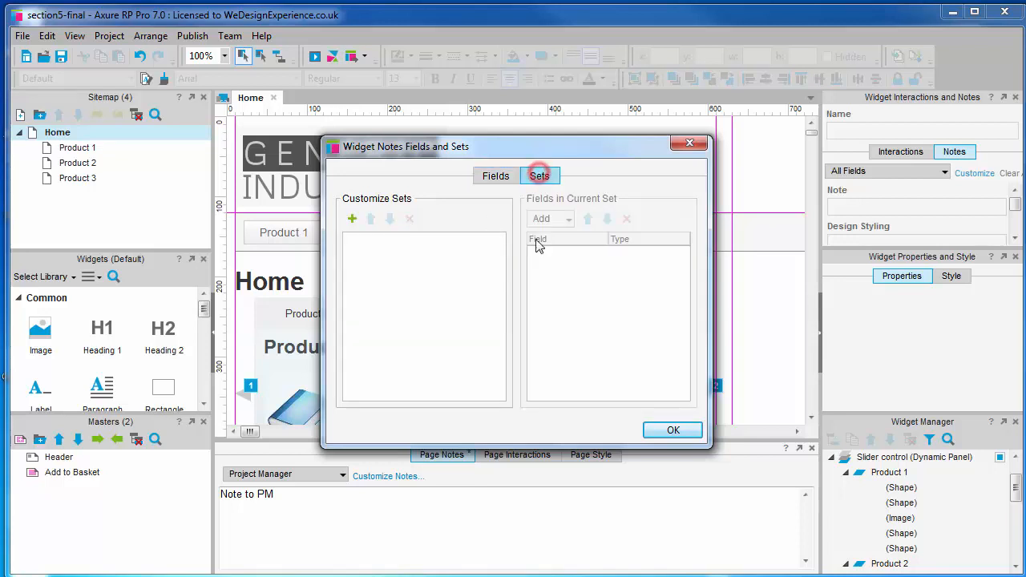
pyautogui.click(353, 219)
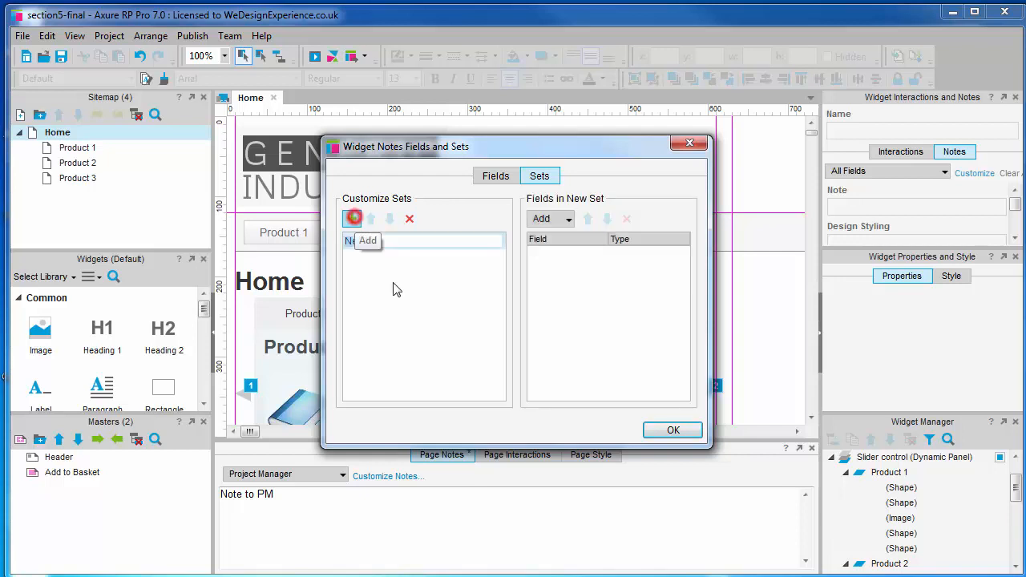
pyautogui.write('Designer')
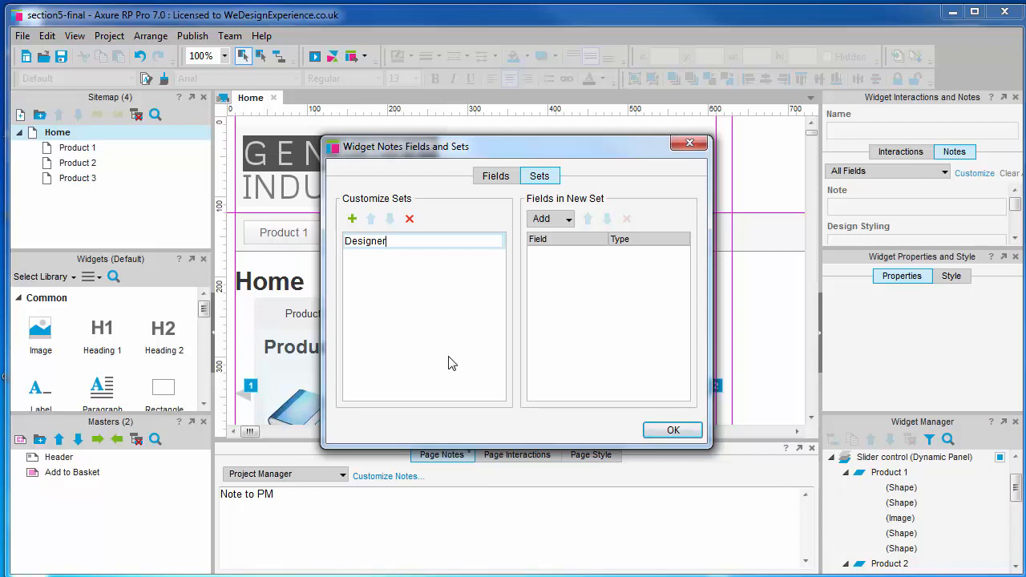
pyautogui.click(449, 363)
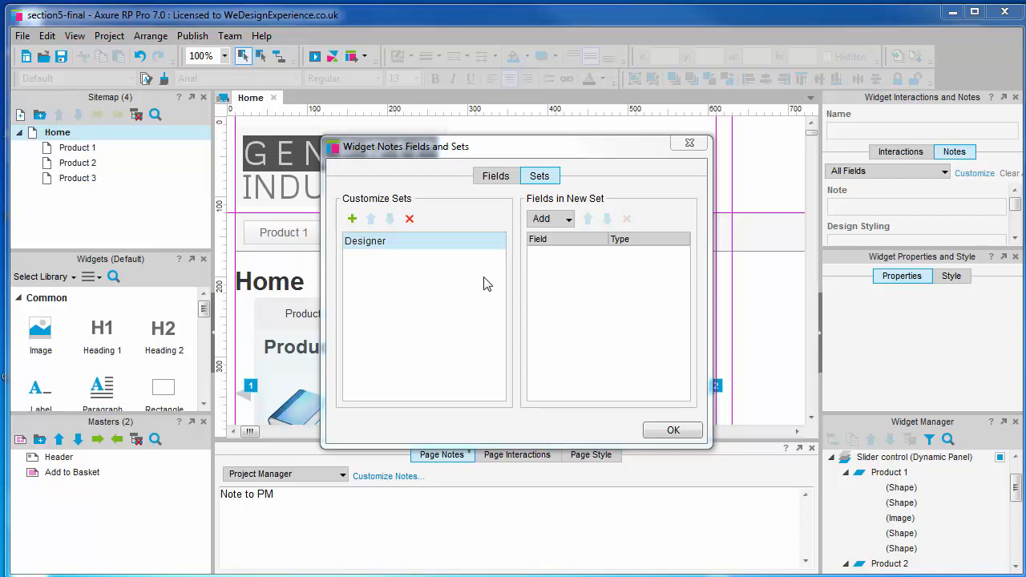
pyautogui.click(568, 219)
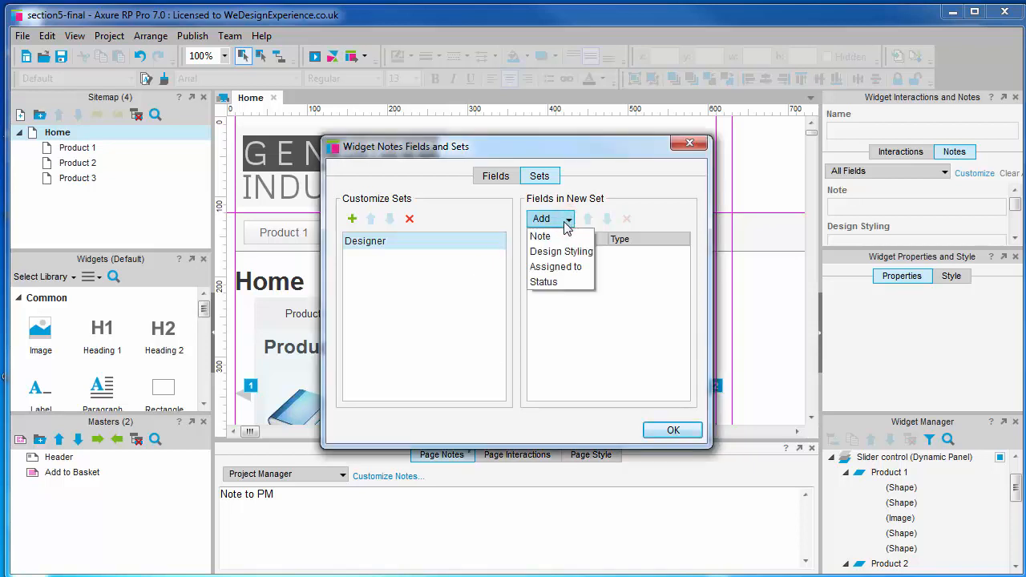
pyautogui.click(561, 251)
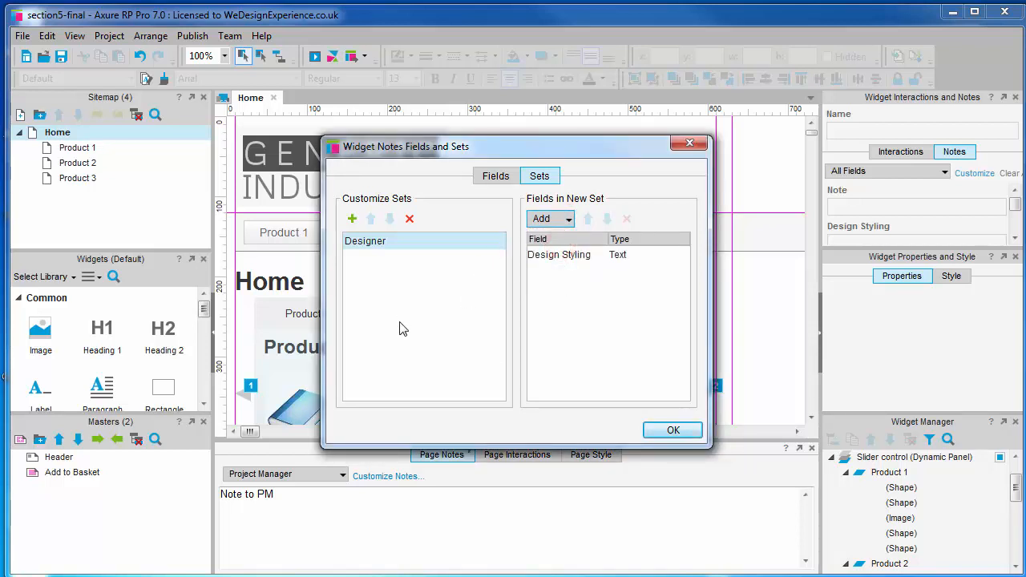
pyautogui.click(565, 218)
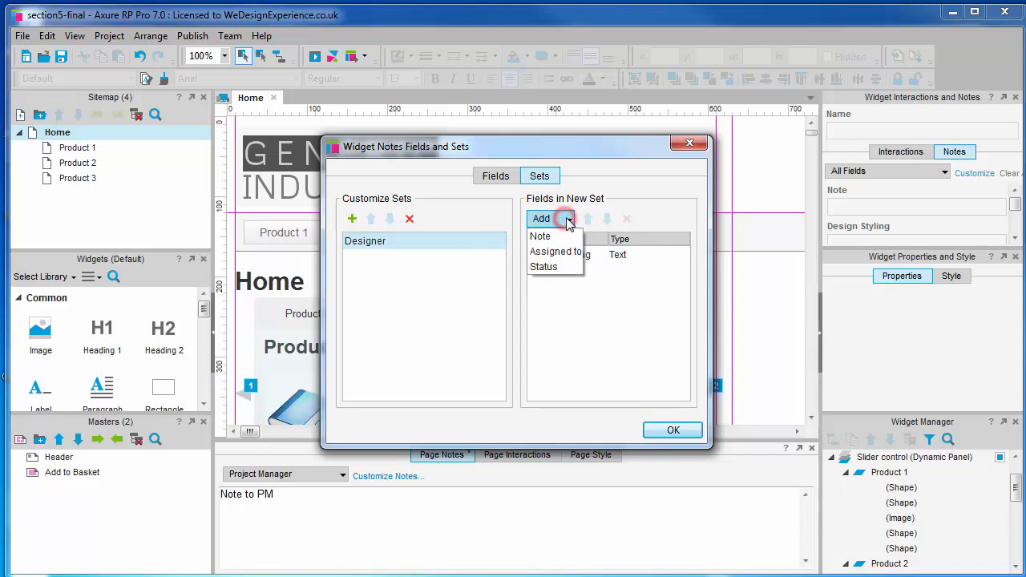
pyautogui.click(547, 267)
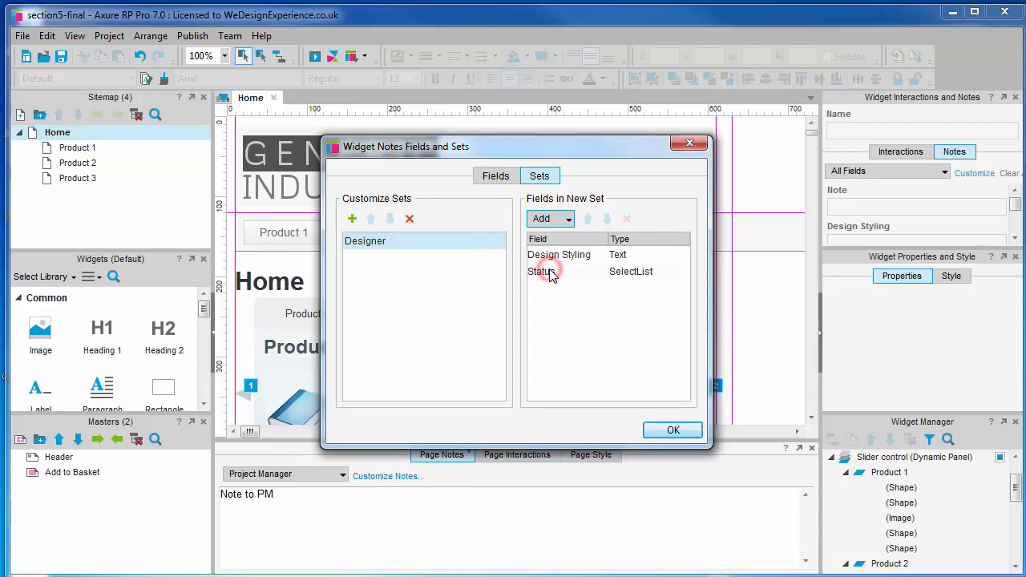
# - Add a widget note set named Project Manager containing the Assigned to and Status fields, and accept the note settings
pyautogui.click(351, 218)
pyautogui.write('P')
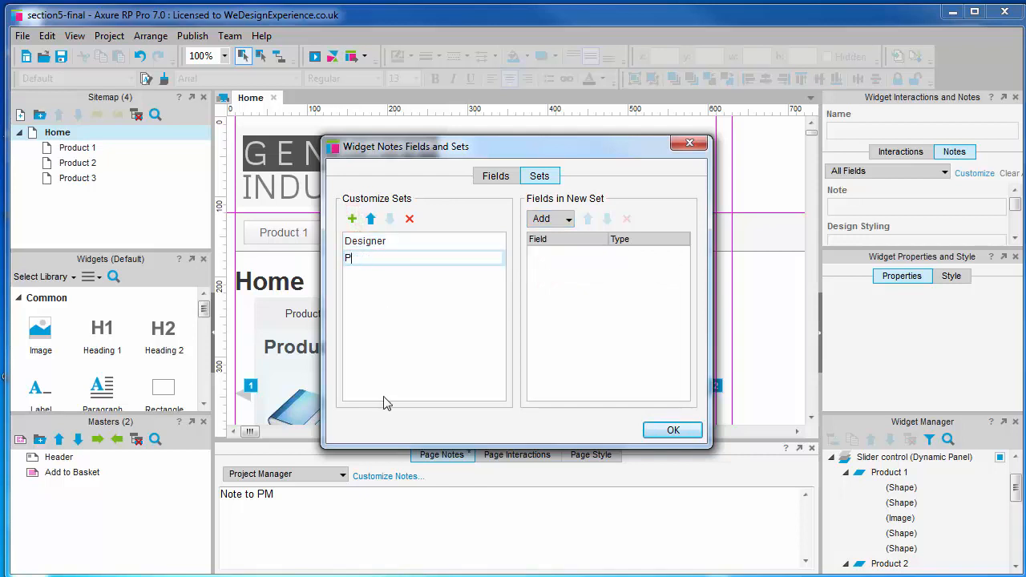
pyautogui.write('roject Manager')
pyautogui.click(570, 219)
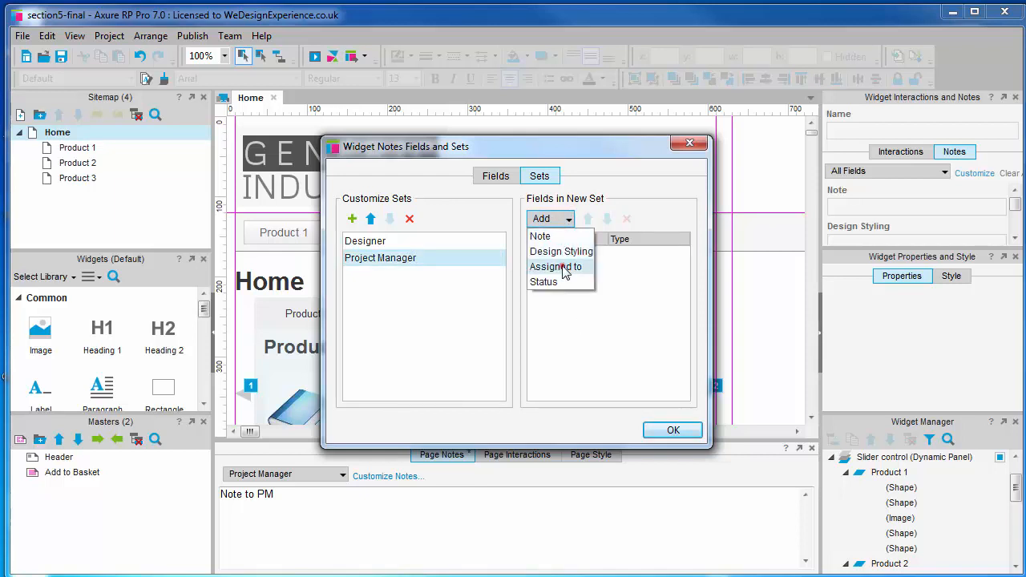
pyautogui.click(557, 265)
pyautogui.click(559, 218)
pyautogui.click(559, 265)
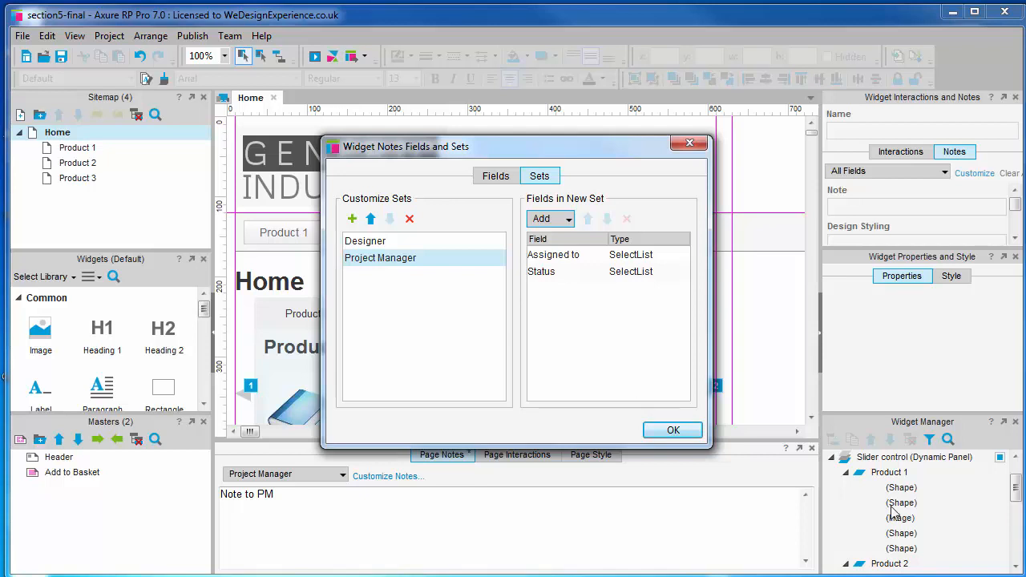
pyautogui.click(376, 241)
pyautogui.click(382, 259)
pyautogui.click(379, 241)
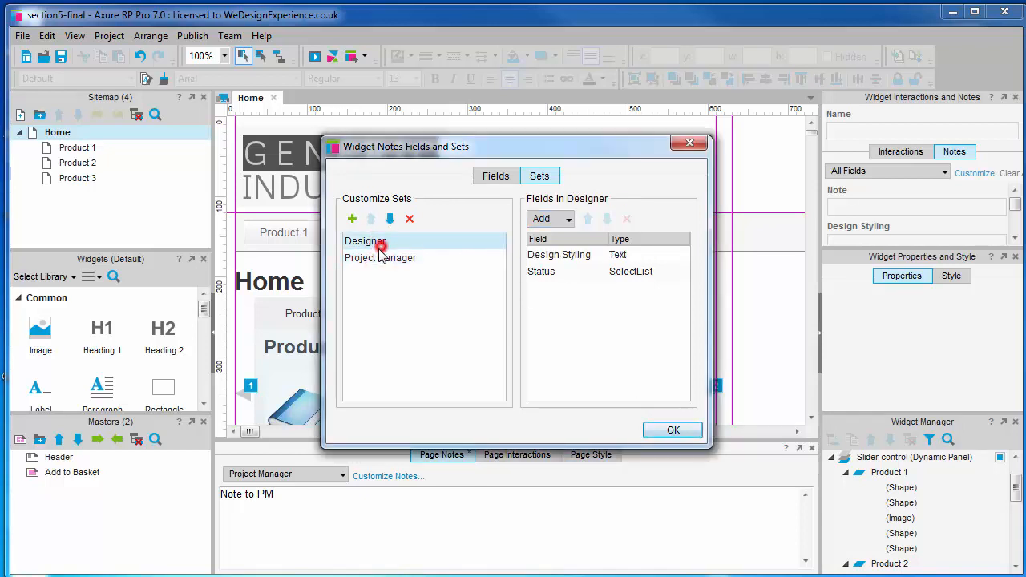
pyautogui.click(382, 258)
pyautogui.click(672, 431)
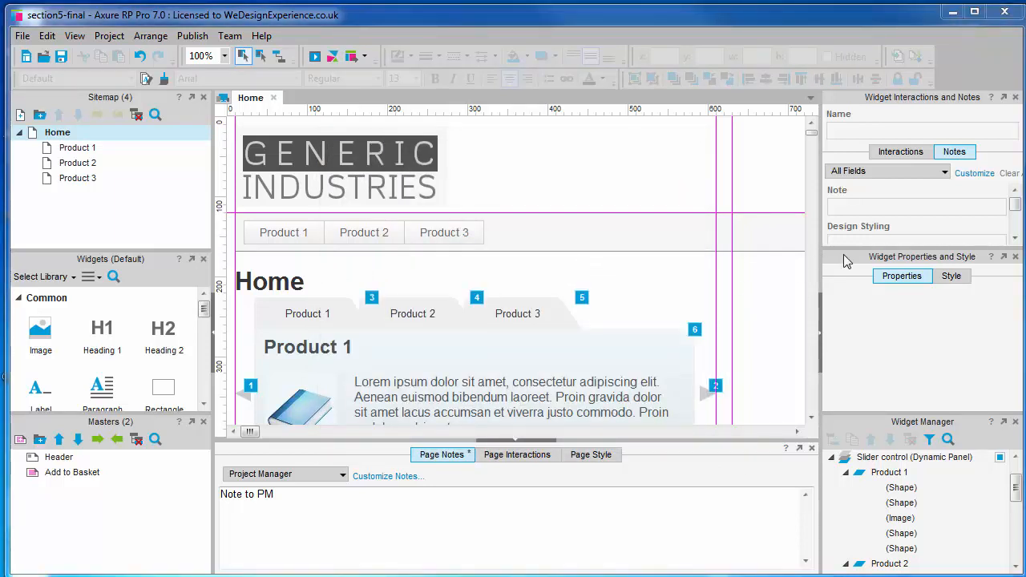
# - Review the Slider control dynamic panel's note fields under the Designer, Project Manager and All Fields views
pyautogui.moveTo(847, 246); pyautogui.dragTo(845, 292)
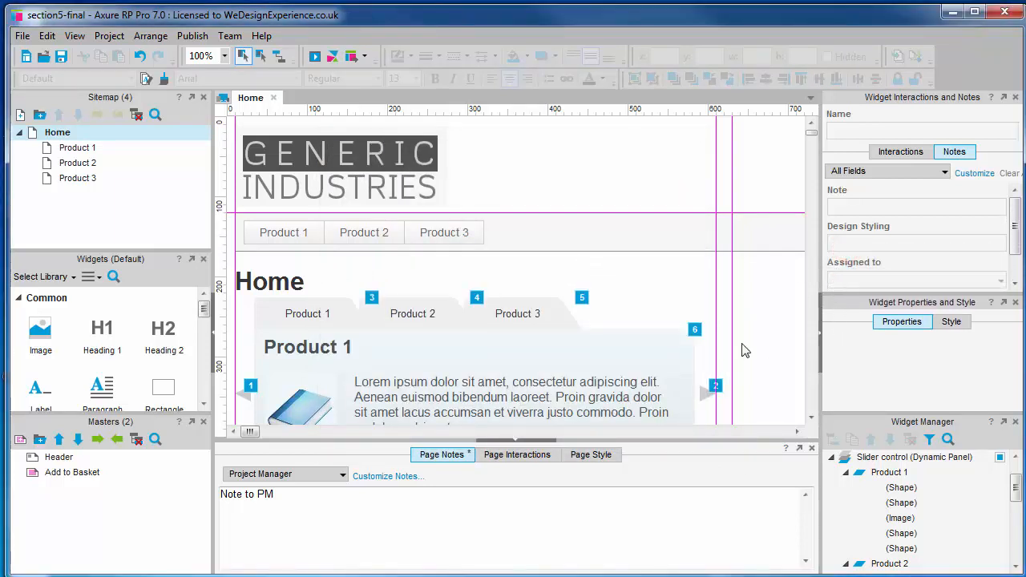
pyautogui.click(557, 372)
pyautogui.scroll(-1, 565, 366)
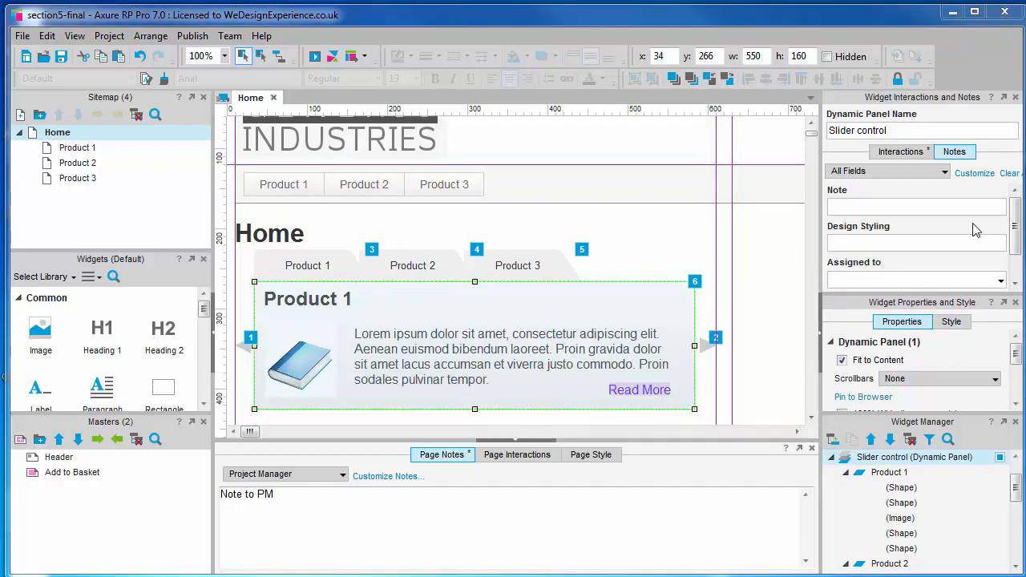
pyautogui.click(944, 171)
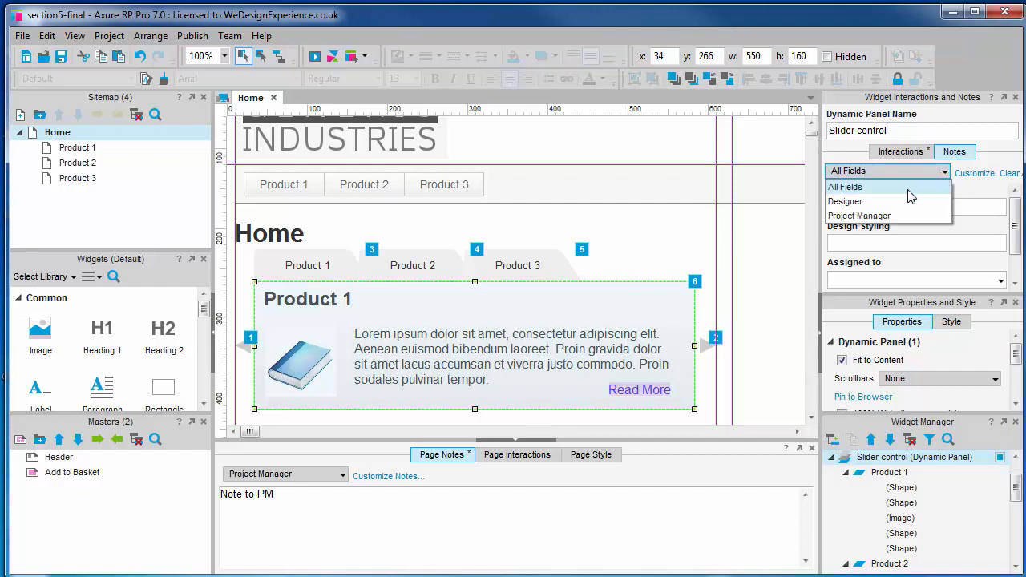
pyautogui.click(908, 203)
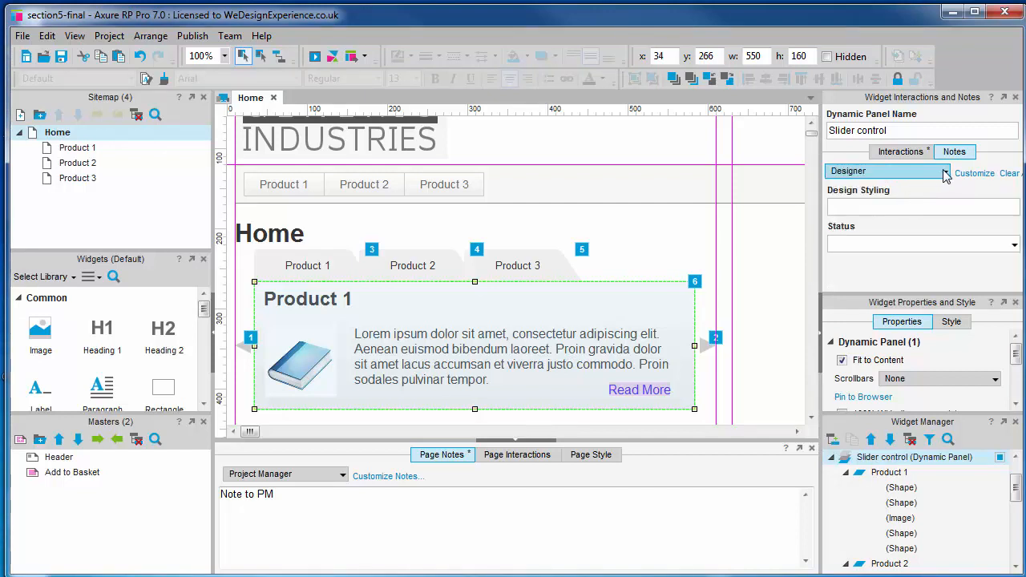
pyautogui.click(945, 173)
pyautogui.click(902, 209)
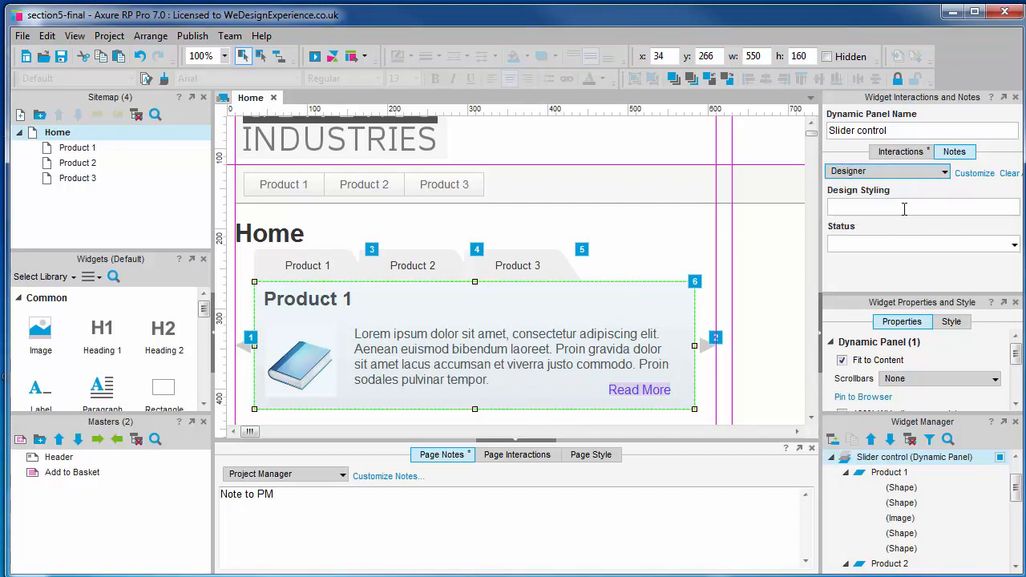
pyautogui.click(946, 173)
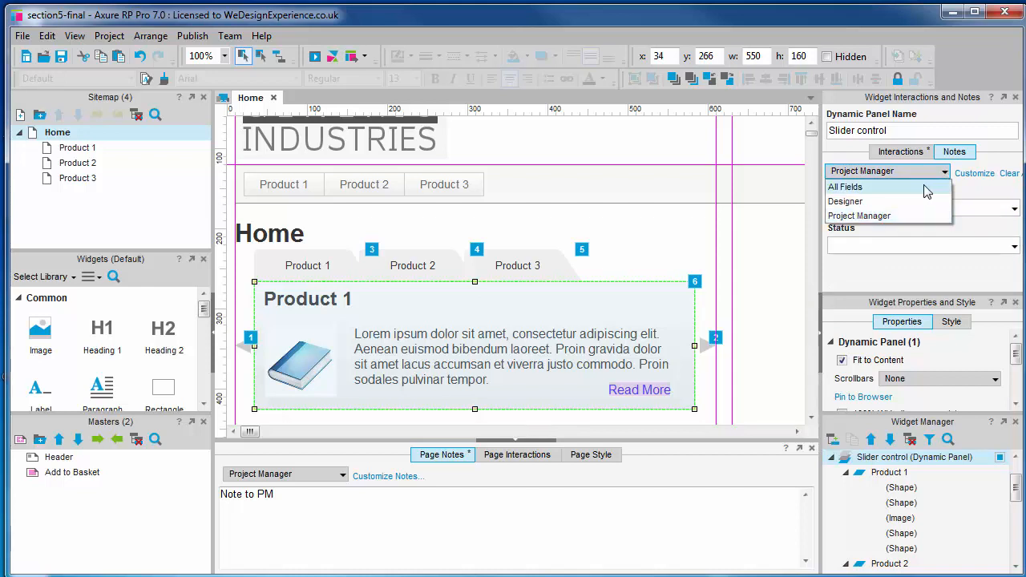
pyautogui.click(922, 189)
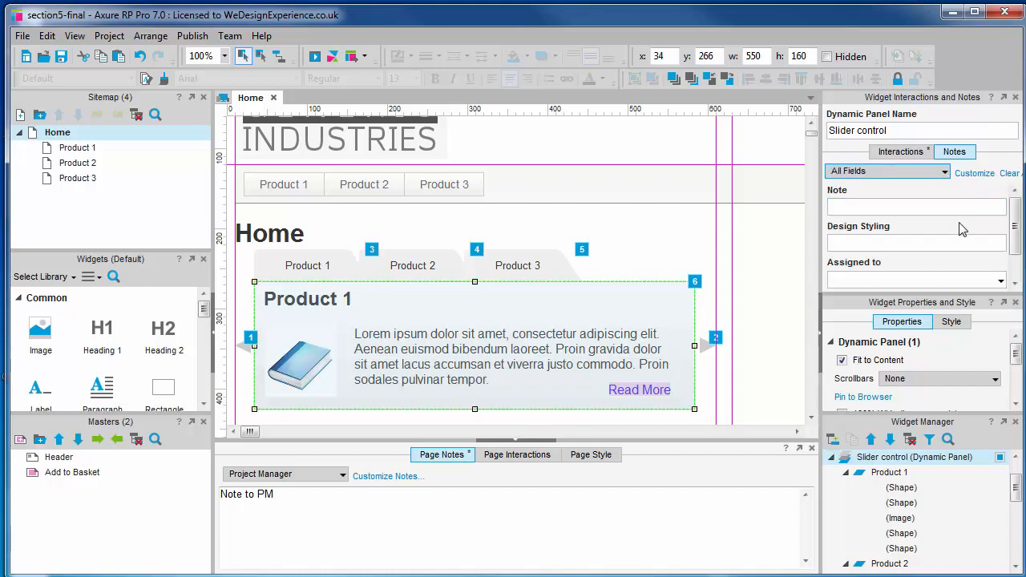
# - Enter "We want this to have plenty of impact" as the Slider control's Design Styling note
pyautogui.click(946, 241)
pyautogui.write('We ')
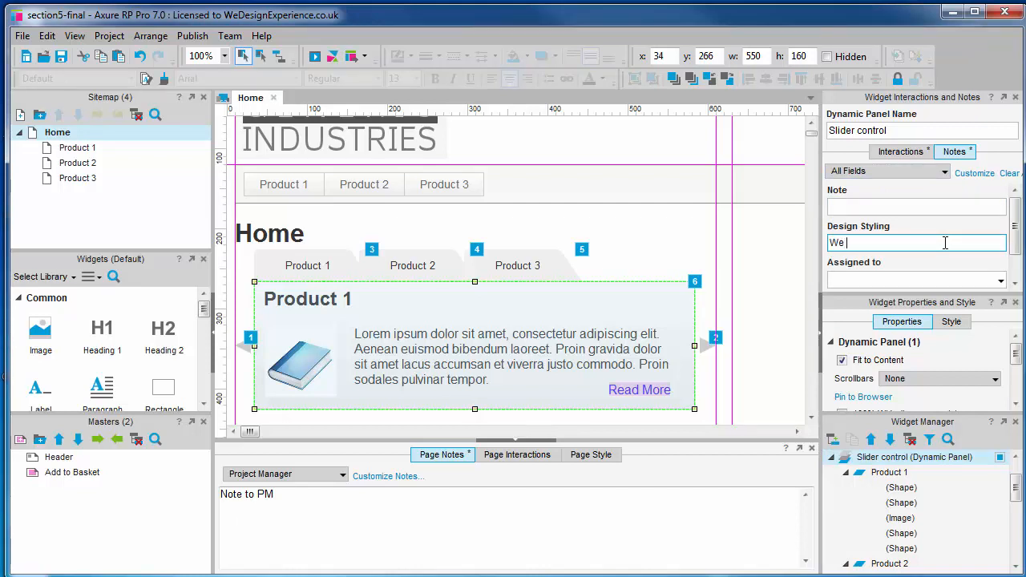
pyautogui.write('want this to have plenty of impa')
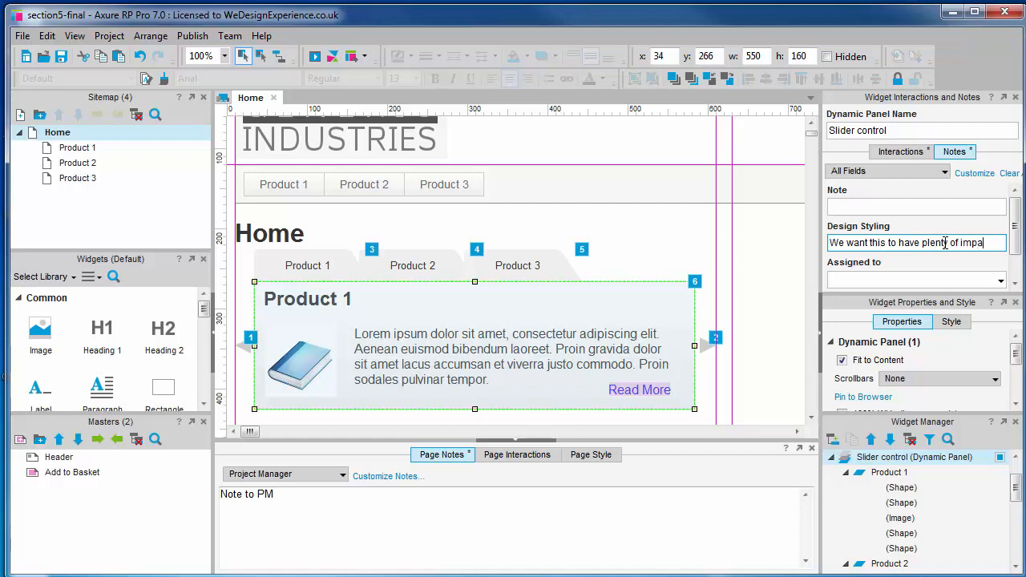
pyautogui.write('ct')
# - Assign the Slider control to the first listed team member and set its Status to Must have
pyautogui.click(993, 279)
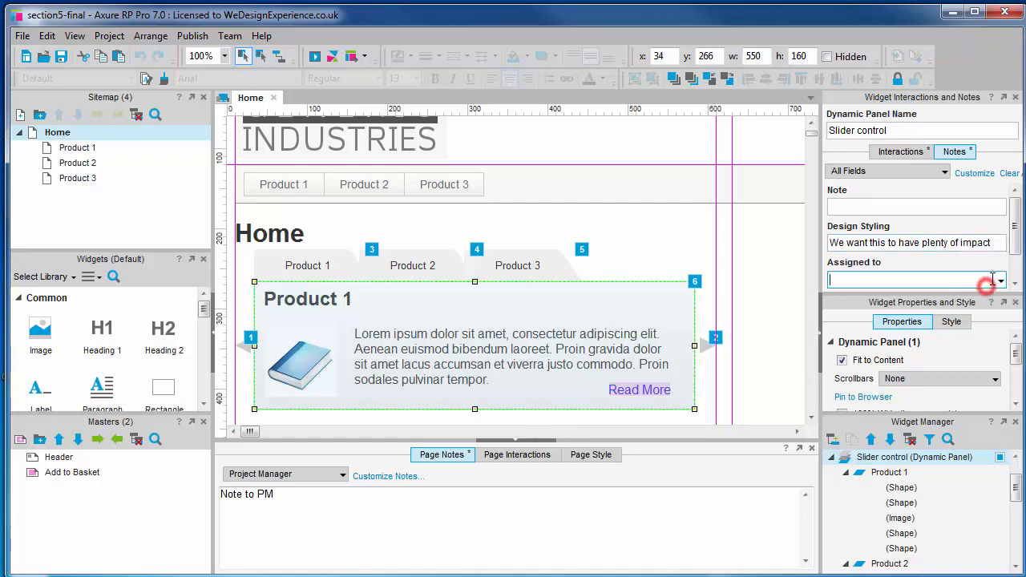
pyautogui.click(999, 280)
pyautogui.click(988, 291)
pyautogui.click(1000, 280)
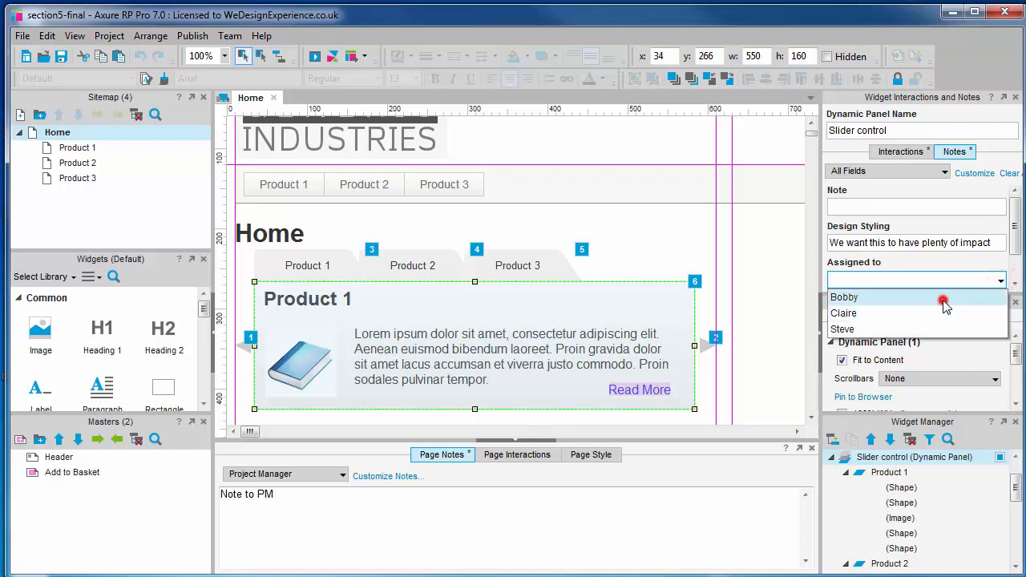
pyautogui.click(944, 306)
pyautogui.scroll(-2, 1015, 255)
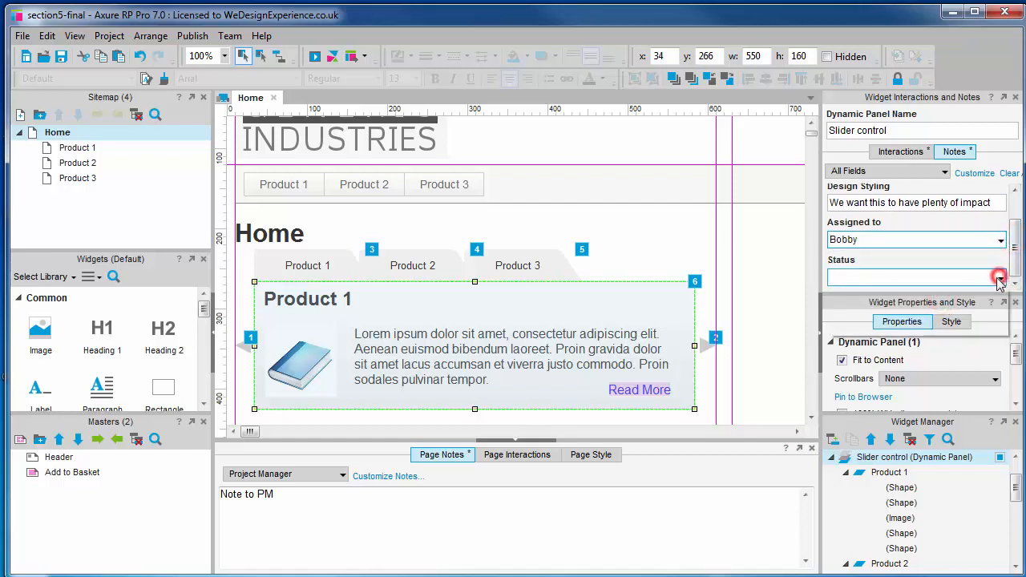
pyautogui.click(1000, 280)
pyautogui.click(917, 294)
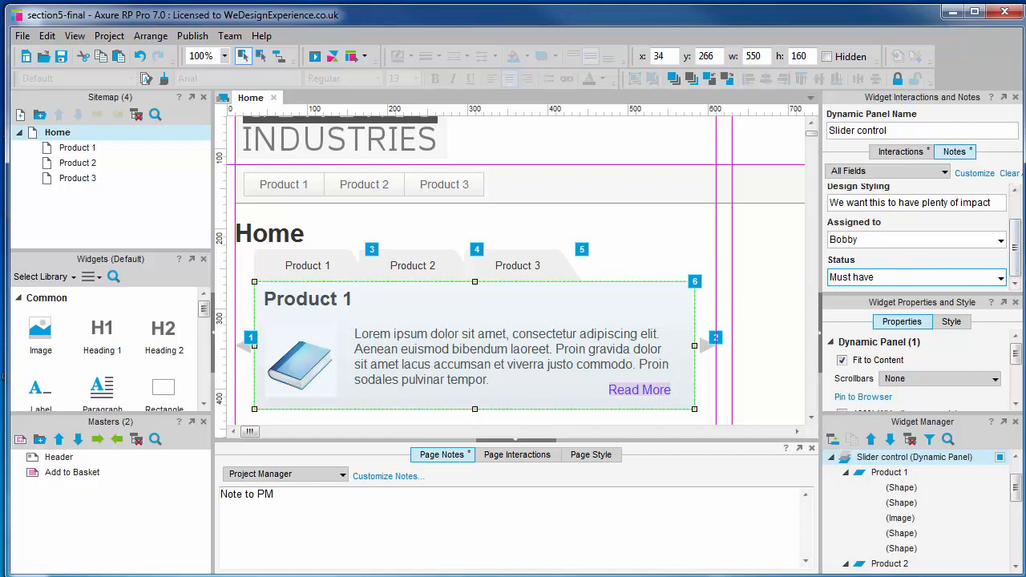
pyautogui.click(764, 325)
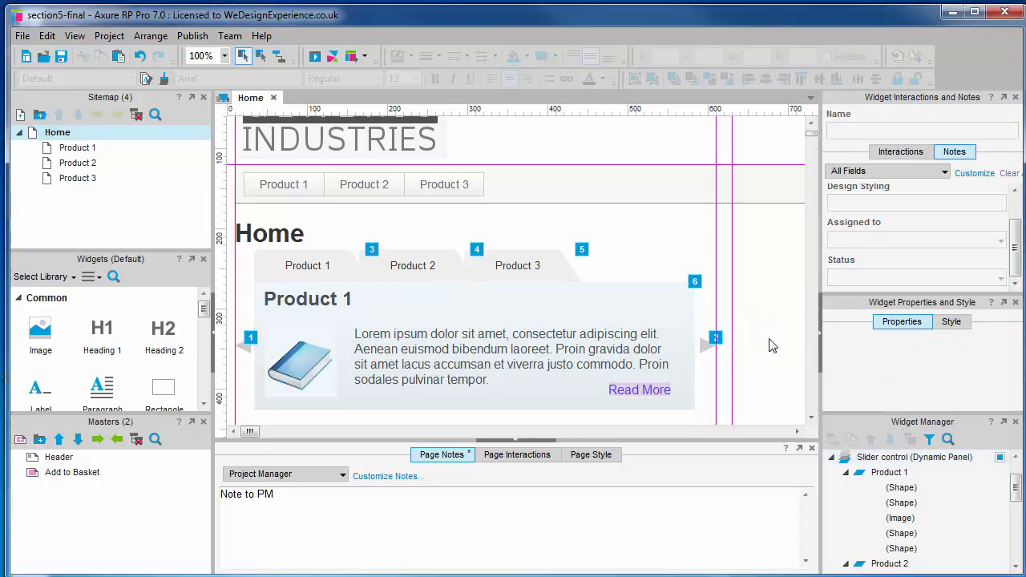
# - Preview the Home page in the browser, check its page notes and the Slider control's widget notes, and close the preview
pyautogui.press('F5')
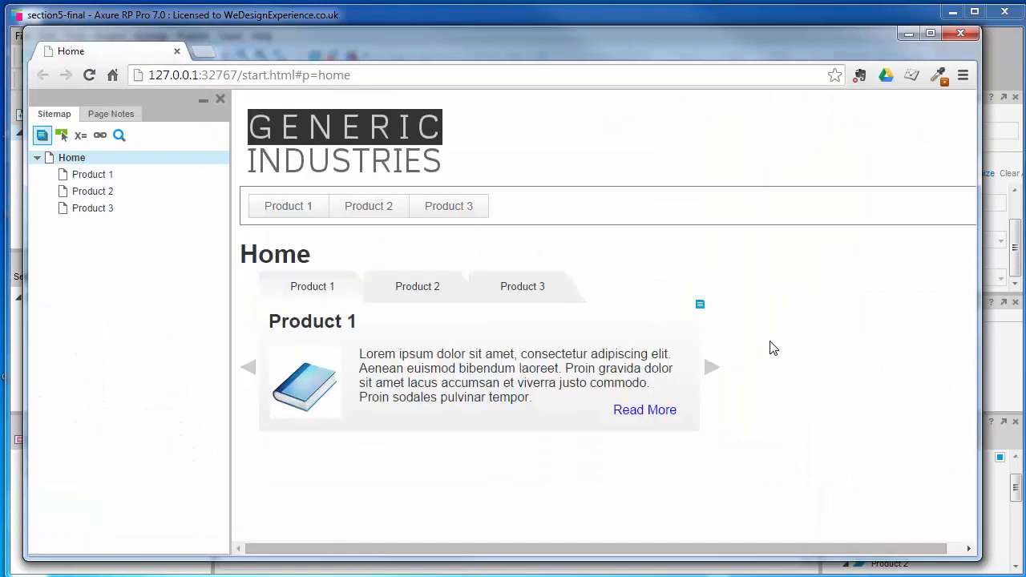
pyautogui.click(120, 114)
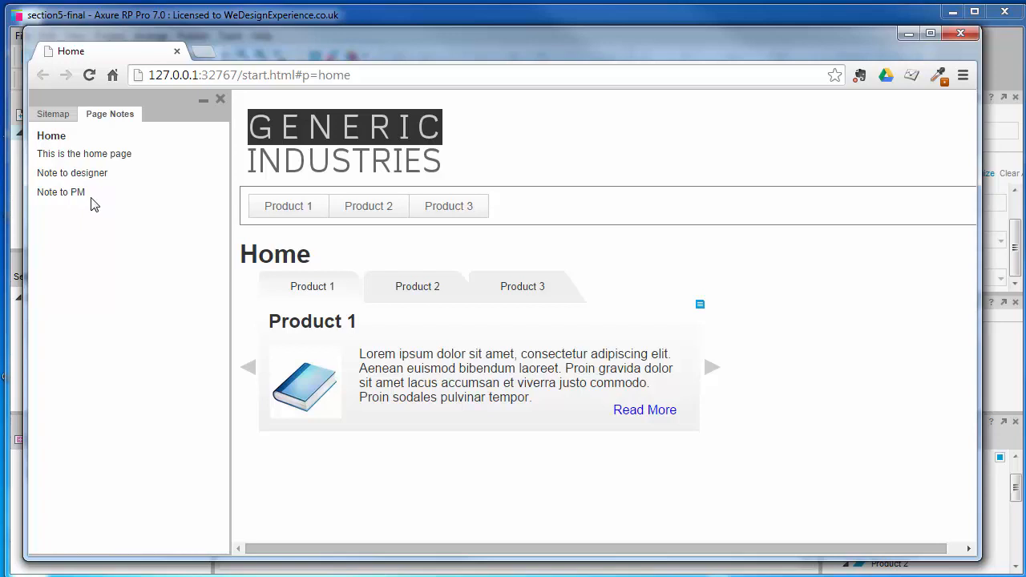
pyautogui.click(700, 306)
pyautogui.click(700, 306)
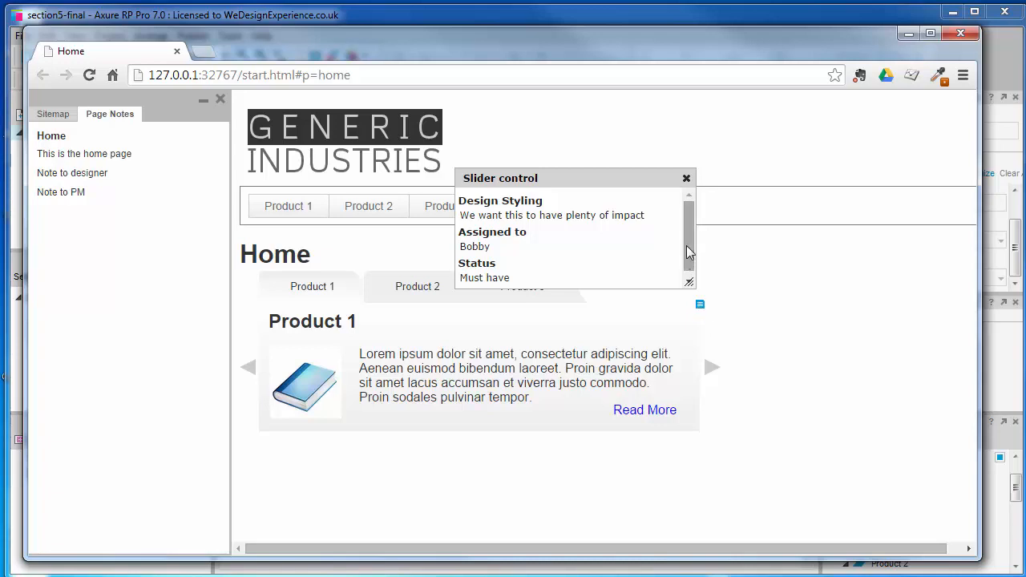
pyautogui.moveTo(687, 239); pyautogui.dragTo(688, 194)
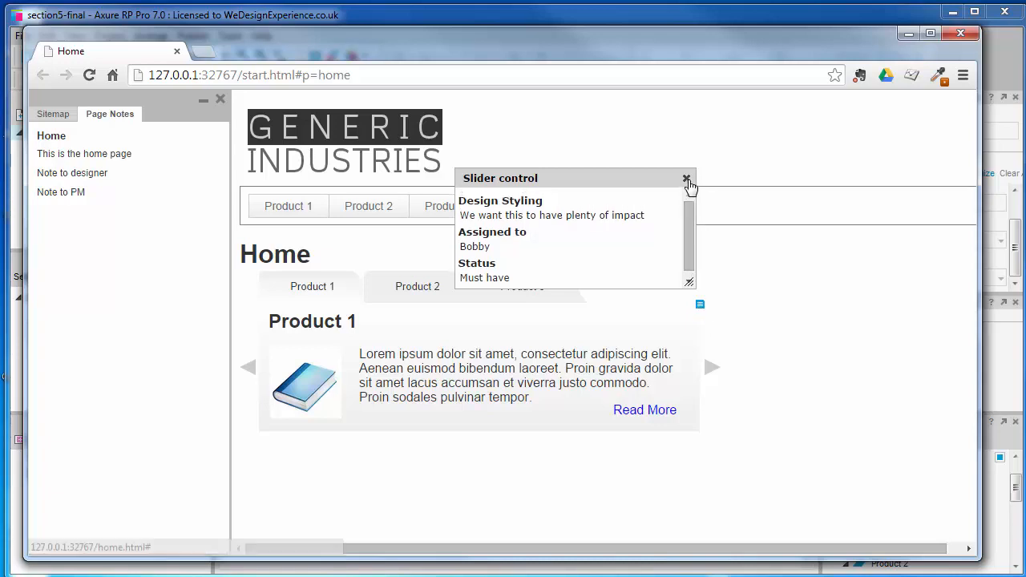
pyautogui.click(687, 179)
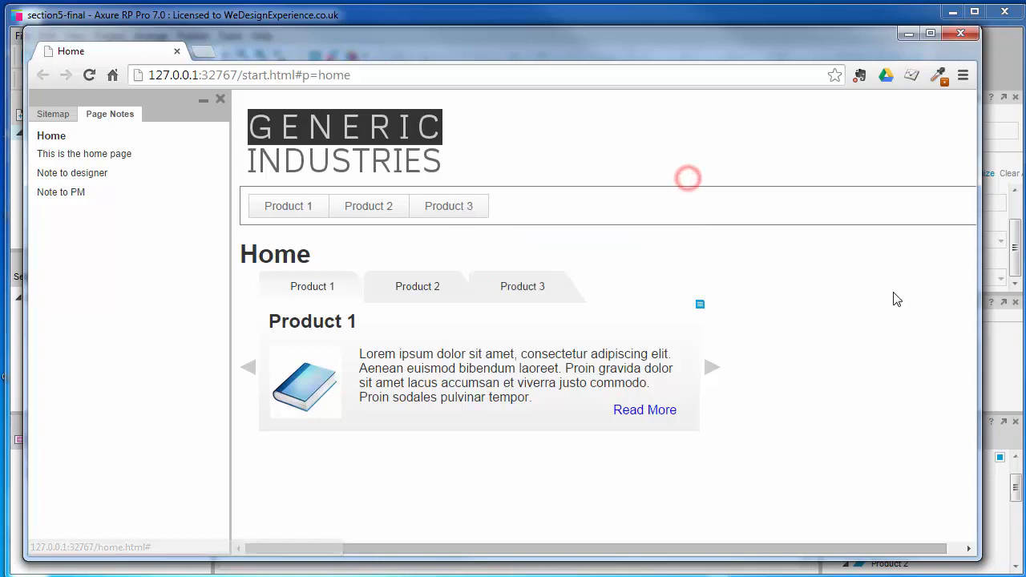
pyautogui.click(961, 36)
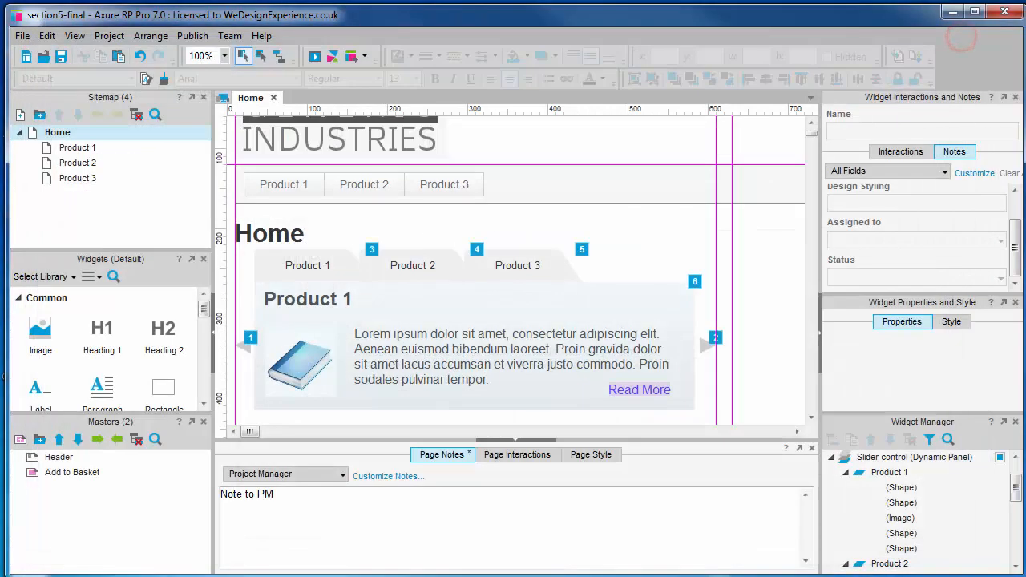